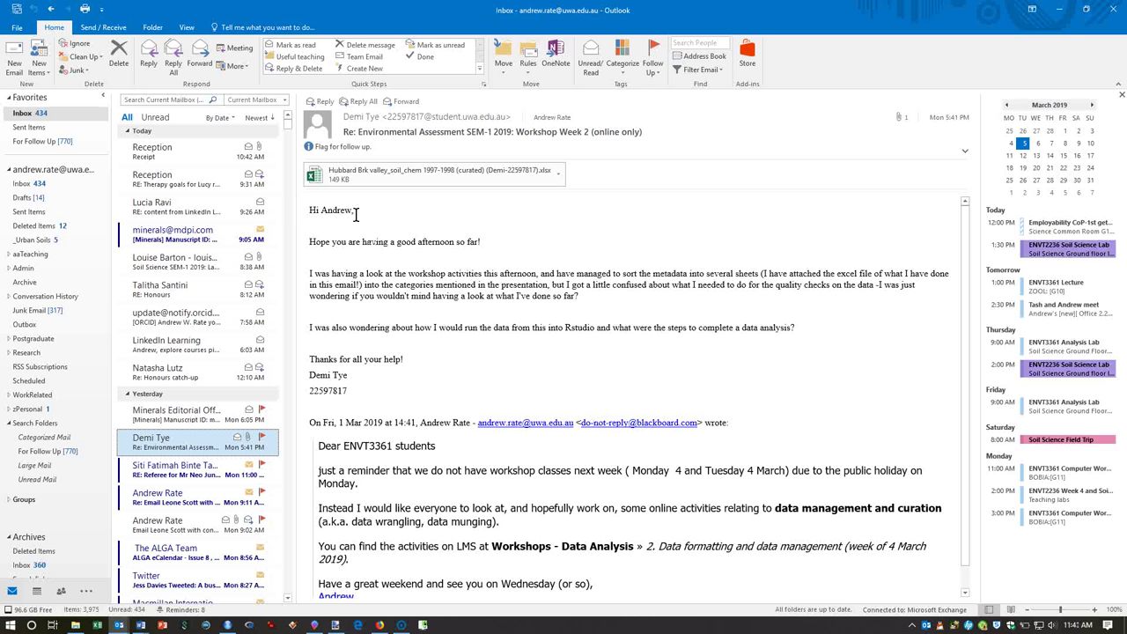
- Open the e-mail's attached Hubbard Brk valley_soil_chem 1997-1998 workbook in Excel and enable editing
left_click(315, 177)
double_click(316, 176)
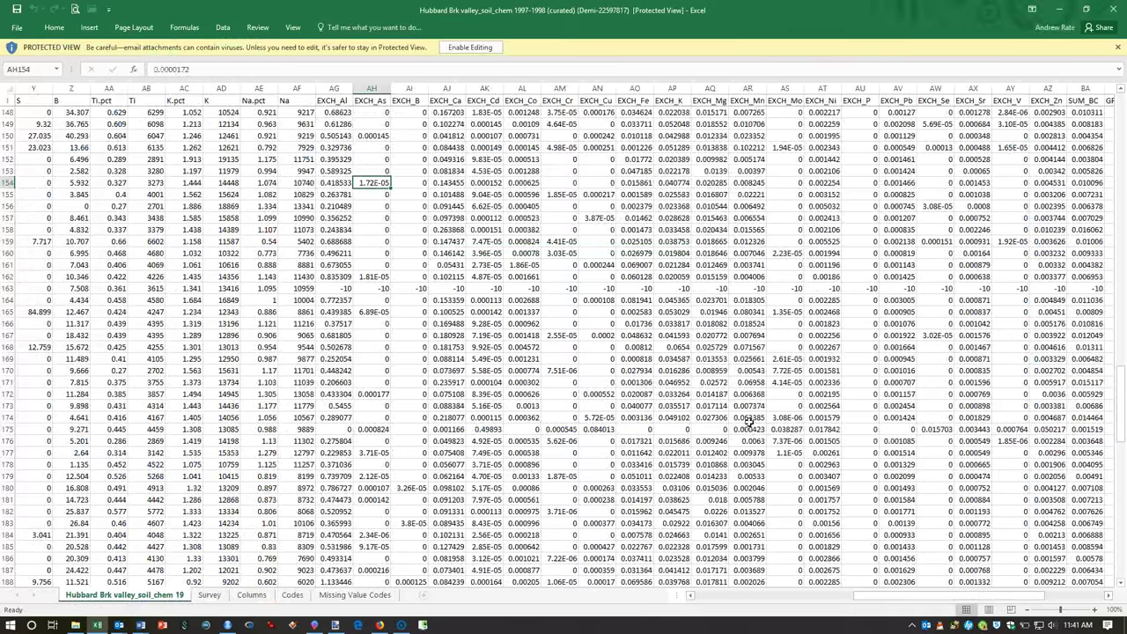
left_click(475, 49)
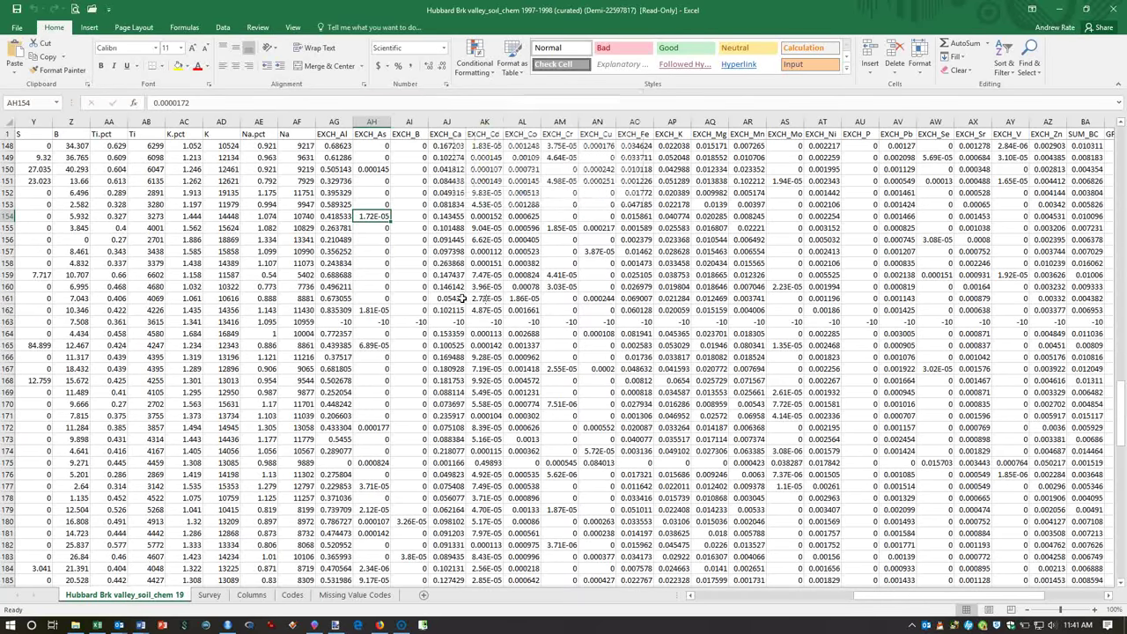
- Look through the Survey, Columns, Codes and Missing Value Codes sheets and the first columns of the soil chemistry data sheet
left_click(215, 599)
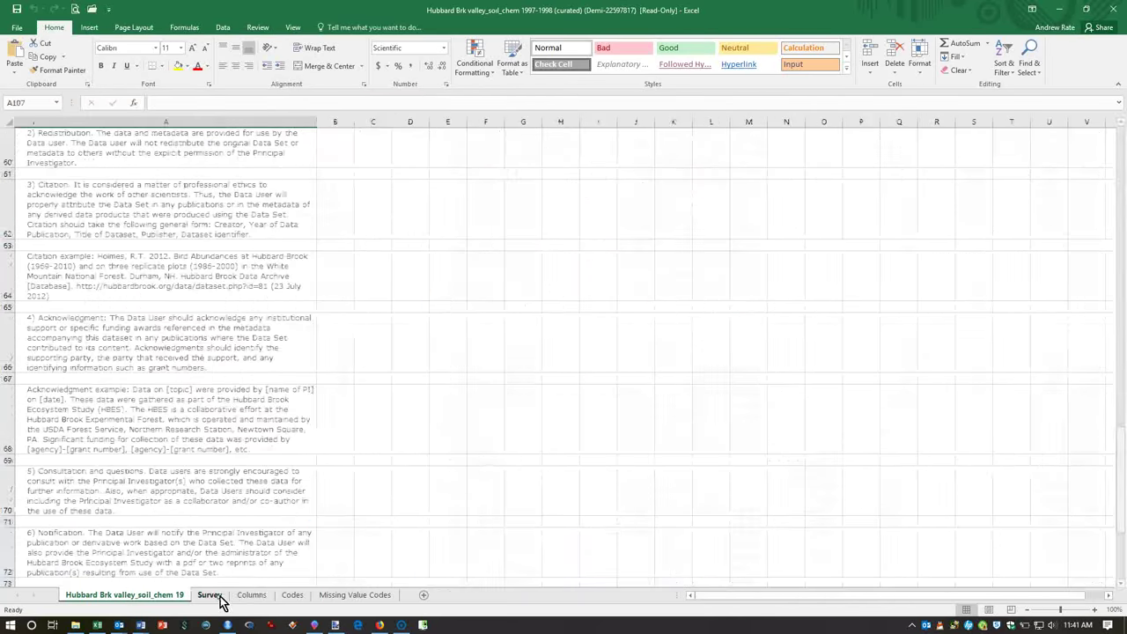
left_click(251, 599)
left_click(294, 597)
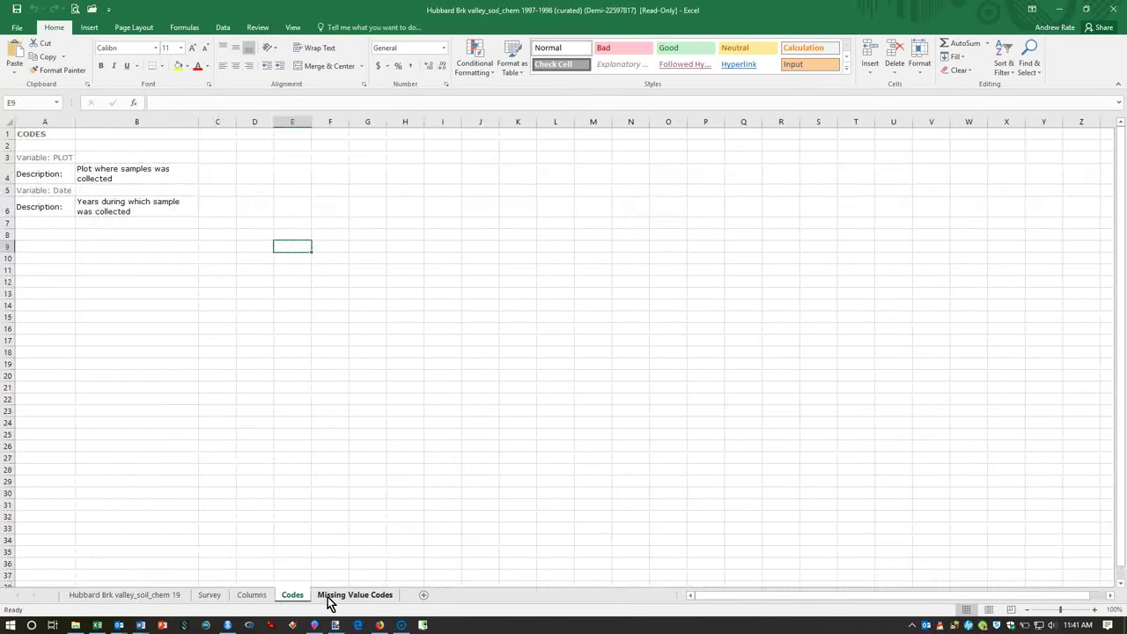
left_click(330, 599)
left_click(120, 599)
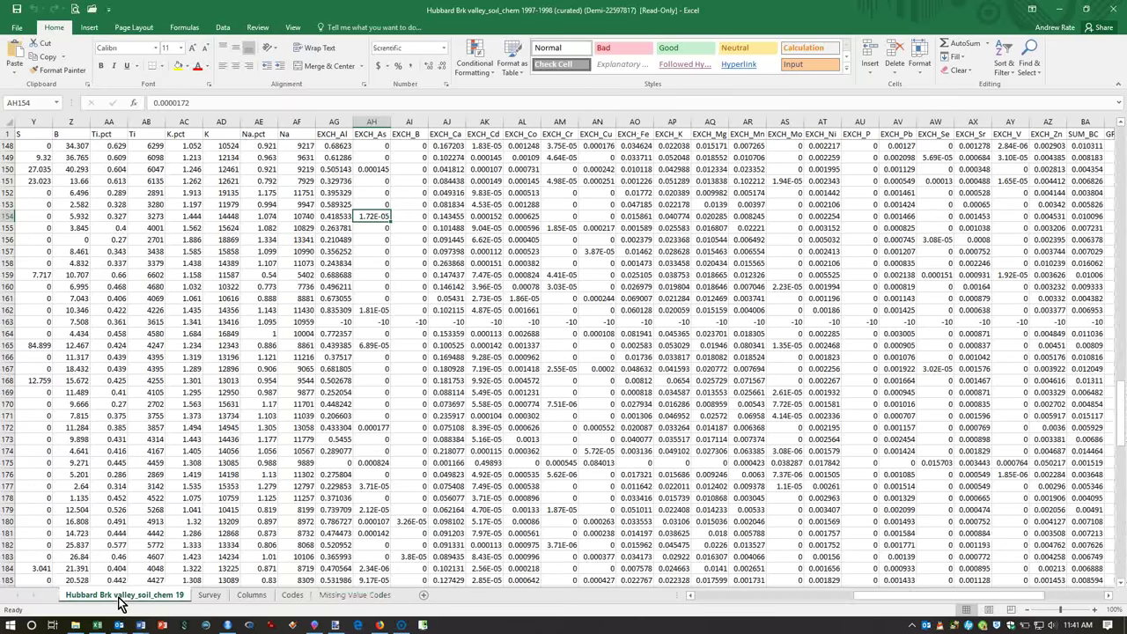
left_click_drag(907, 603, 711, 606)
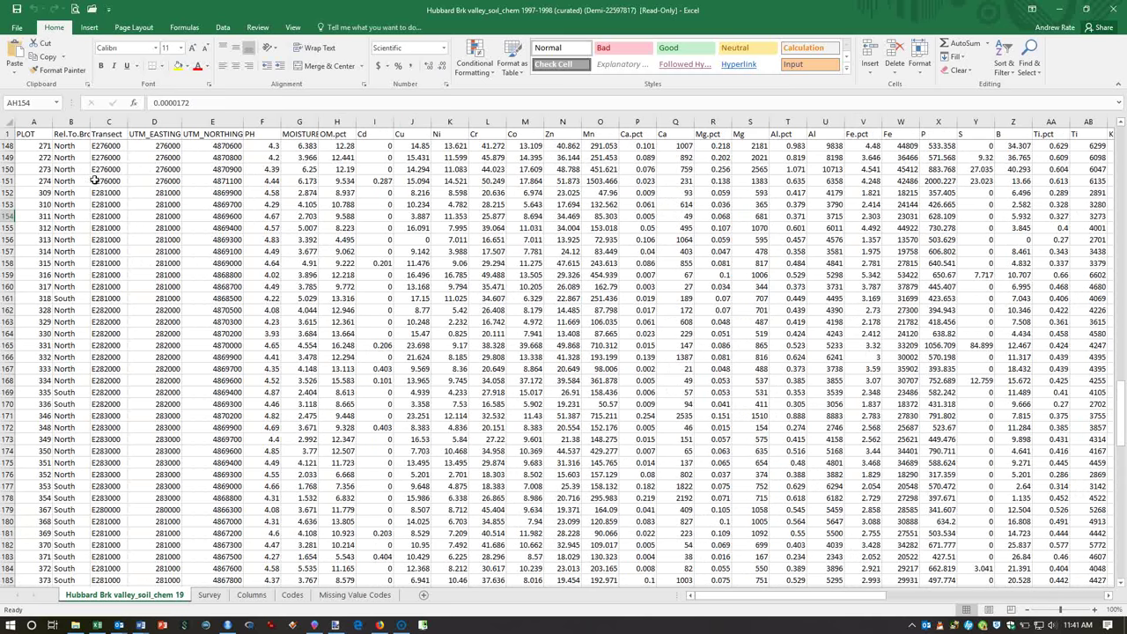
- Examine the Missing Value Codes sheet for the codes that mark unmeasured values of each variable
left_click(370, 597)
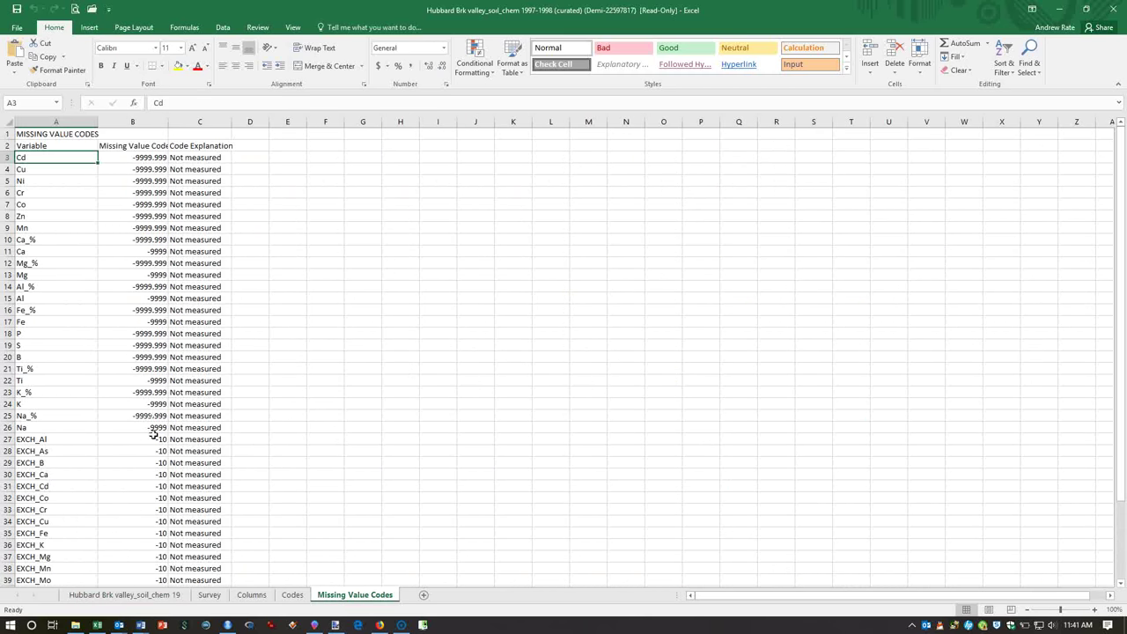
scroll(153, 438, "down", 5)
scroll(153, 438, "up", 5)
- On the soil chemistry sheet, replace every -9999.999 with NA in all data from cell A2 to the last used cell
left_click(125, 596)
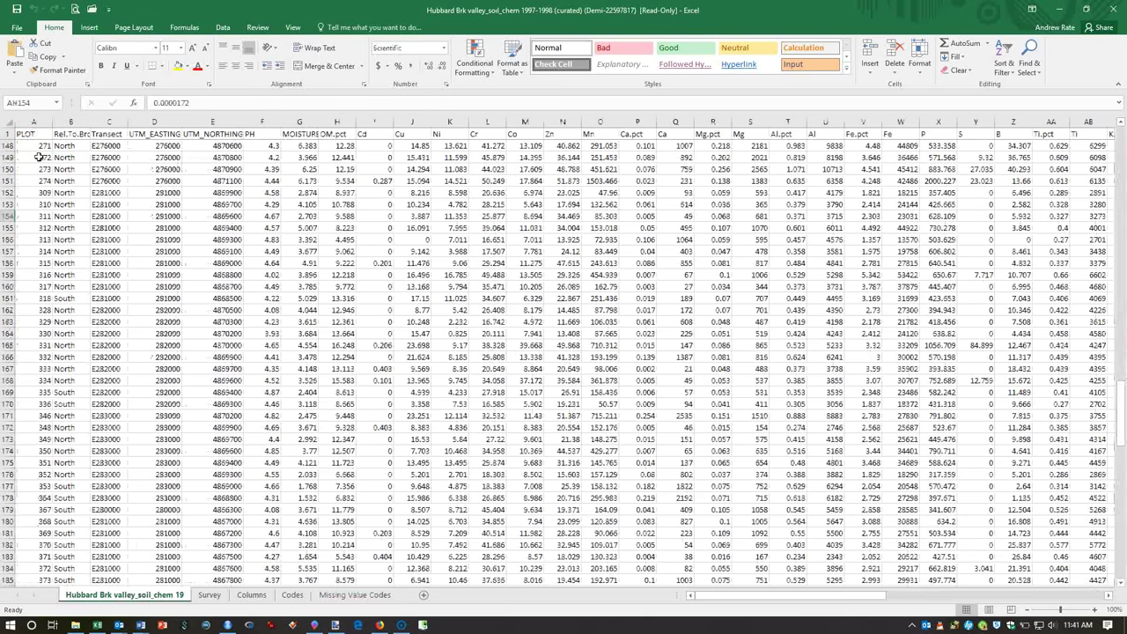
left_click(39, 149)
left_click(36, 136)
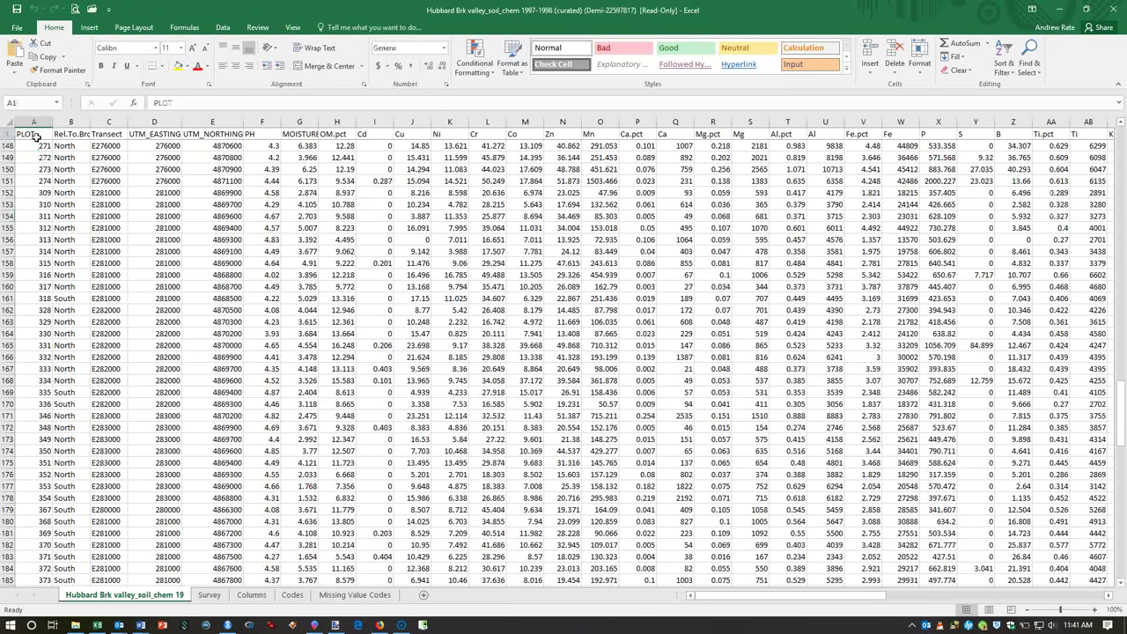
key("Down")
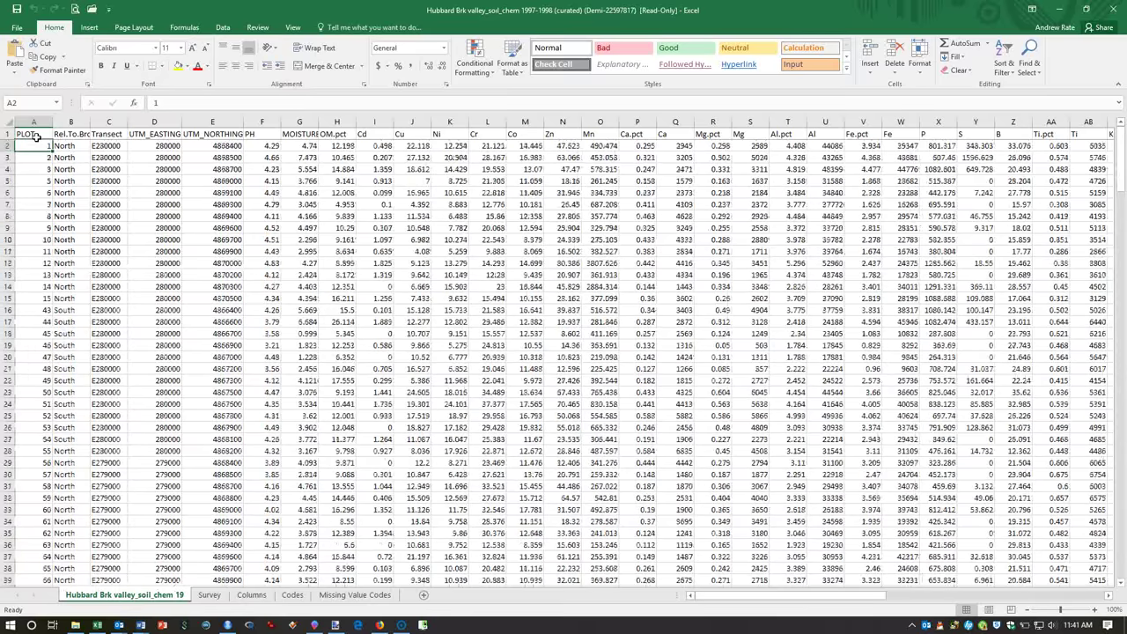
key("ctrl+shift+End")
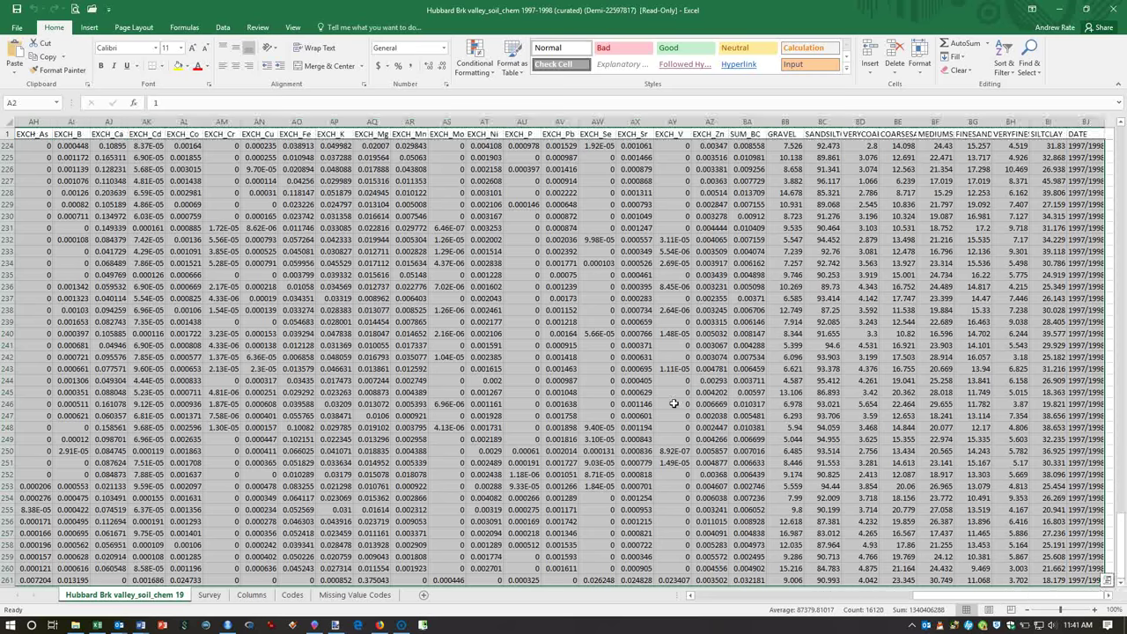
key("ctrl+h")
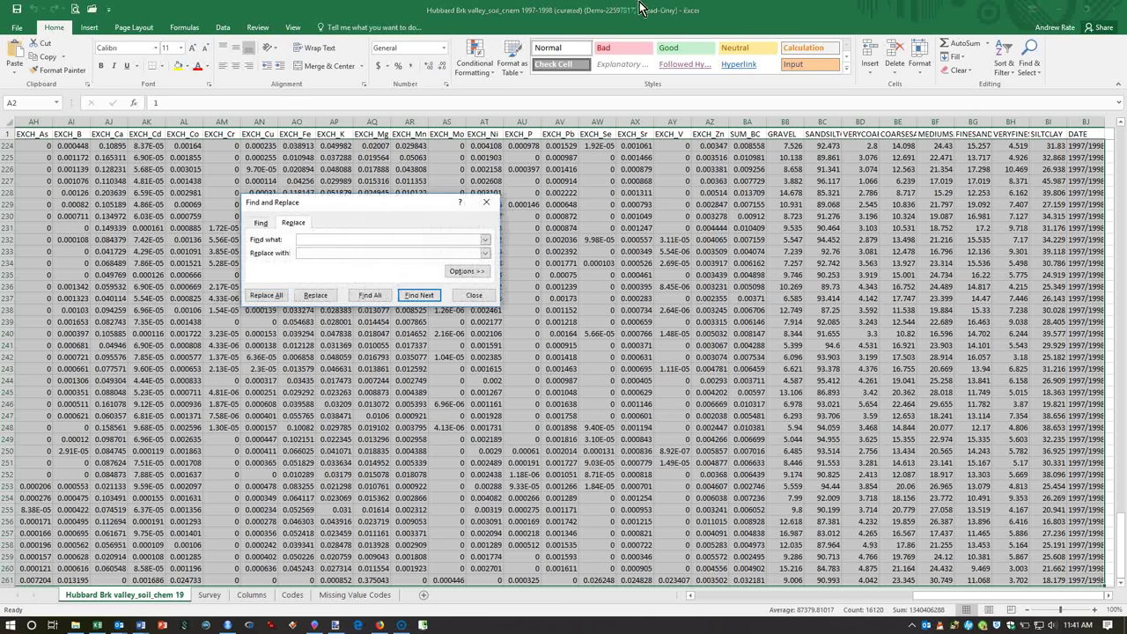
type("-9999.999")
left_click(334, 257)
left_click(273, 296)
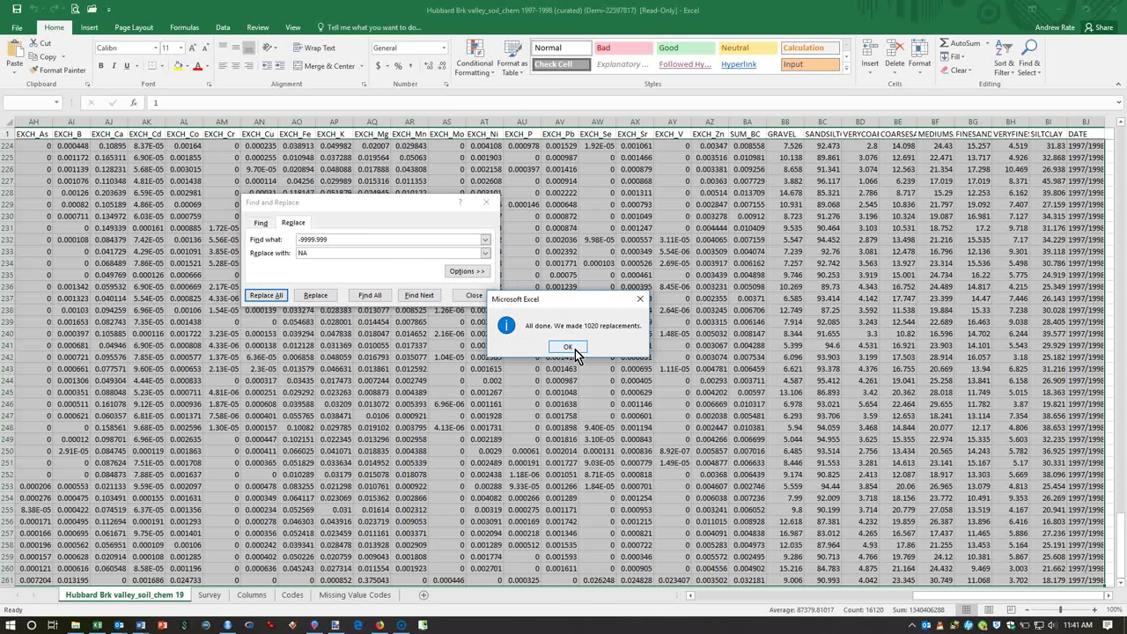
left_click(568, 347)
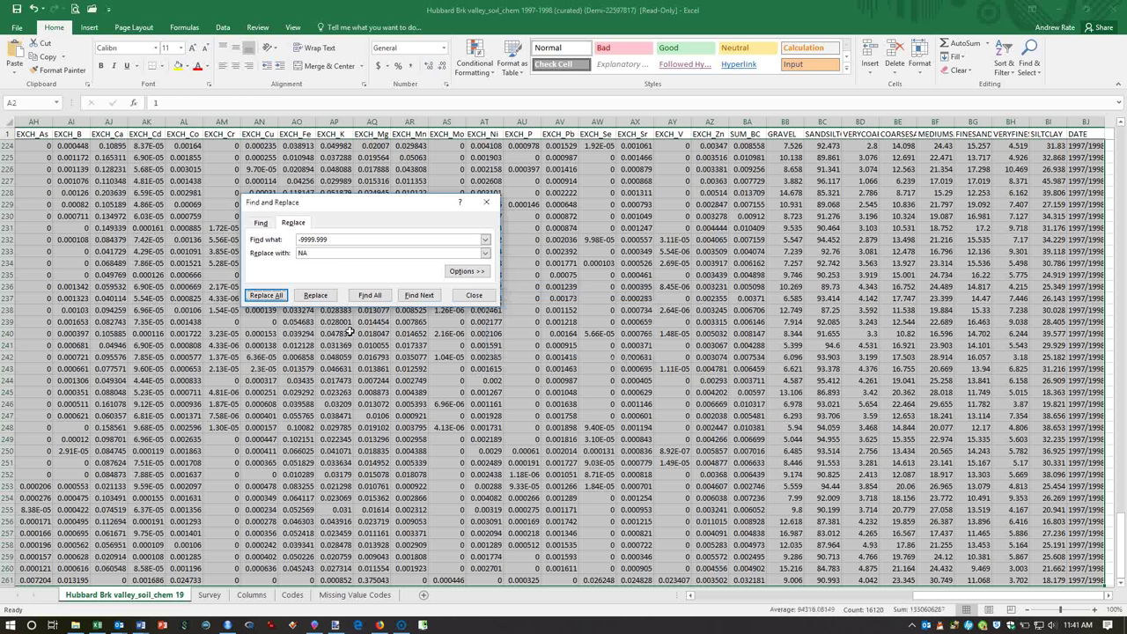
- Replace every -9999 with NA in the selected data range
left_click_drag(327, 240, 214, 239)
key("BackSpace")
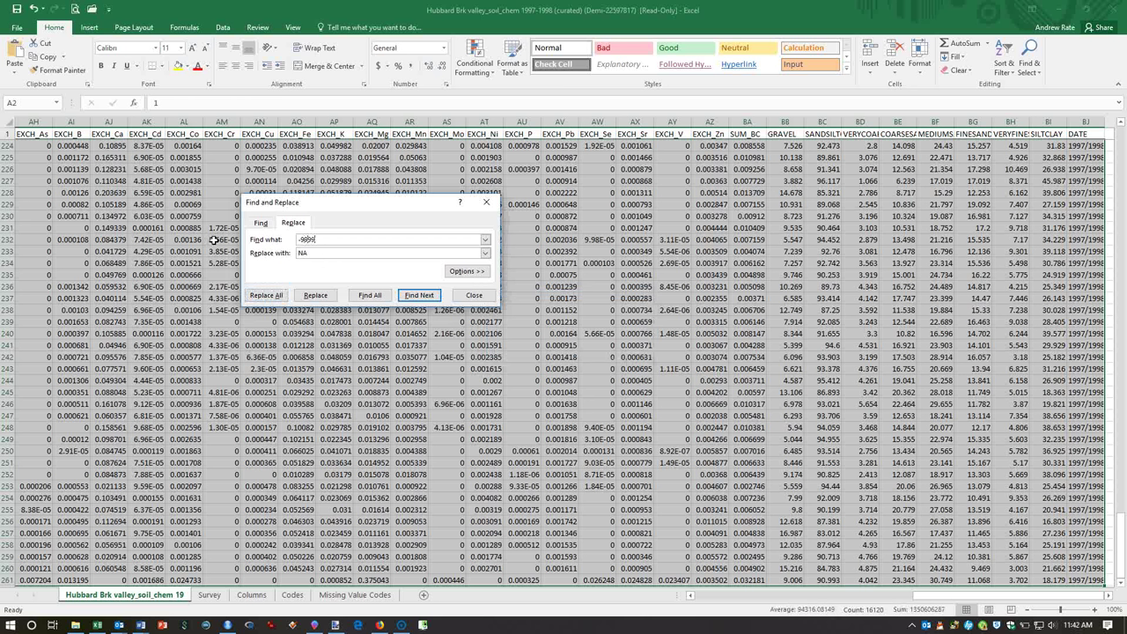
left_click(273, 296)
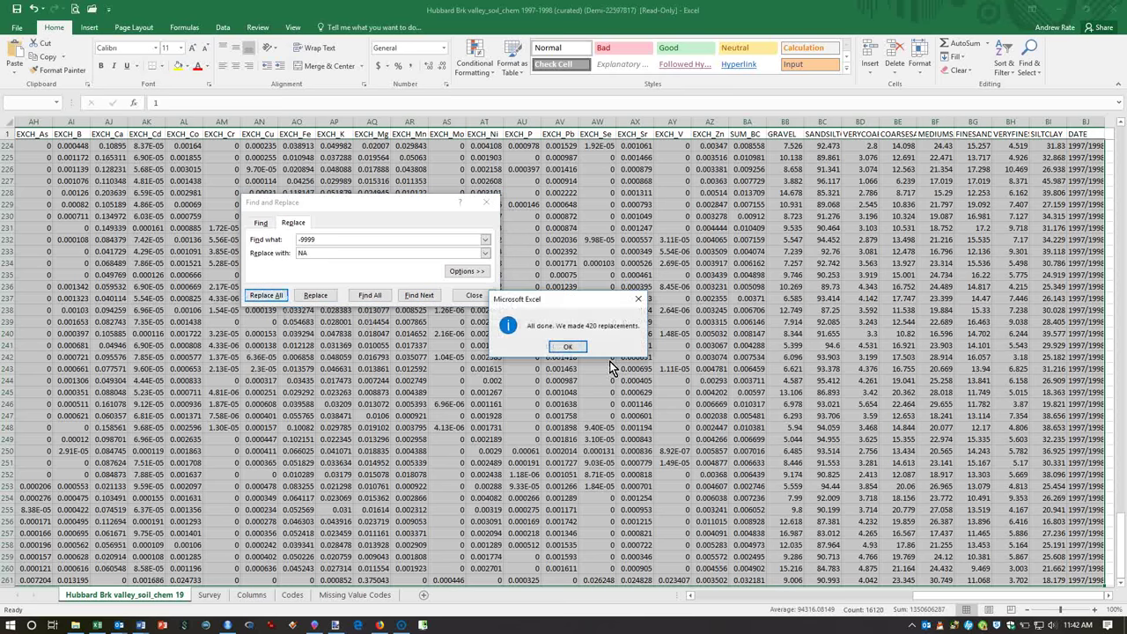
left_click(568, 346)
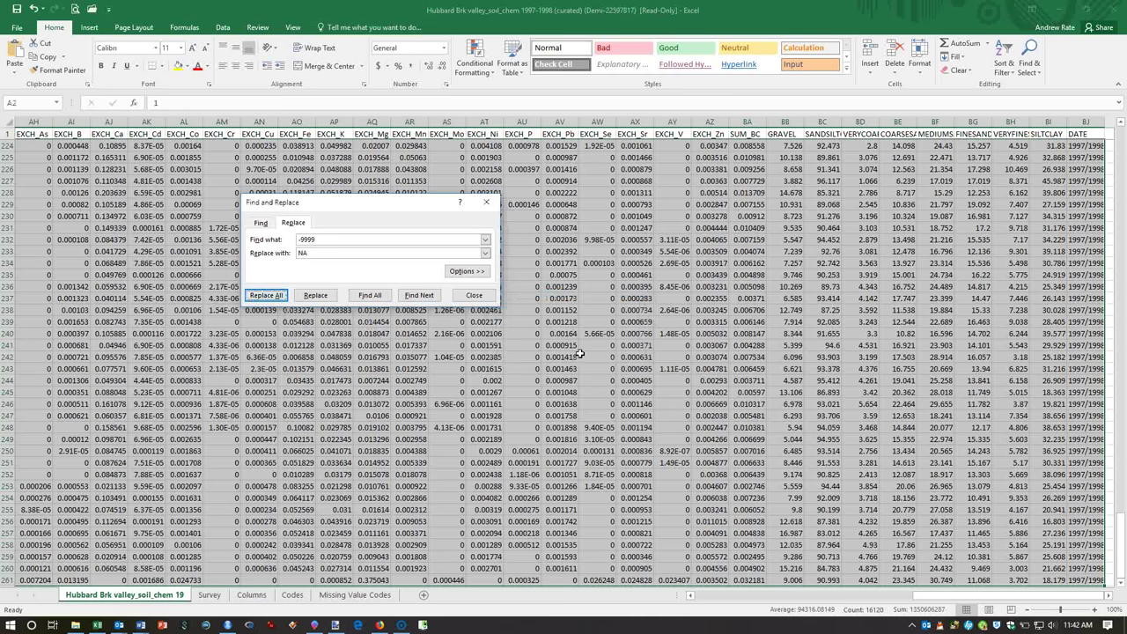
- Replace every -10 with NA in the selected data range and close Find and Replace
left_click(310, 251)
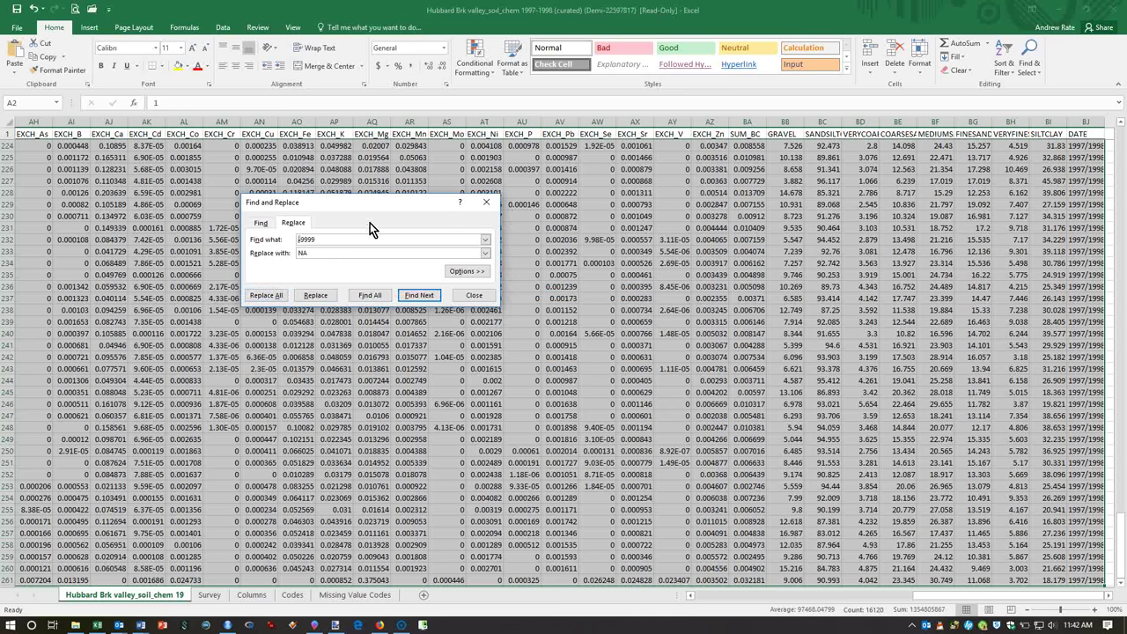
type("-10")
left_click(273, 296)
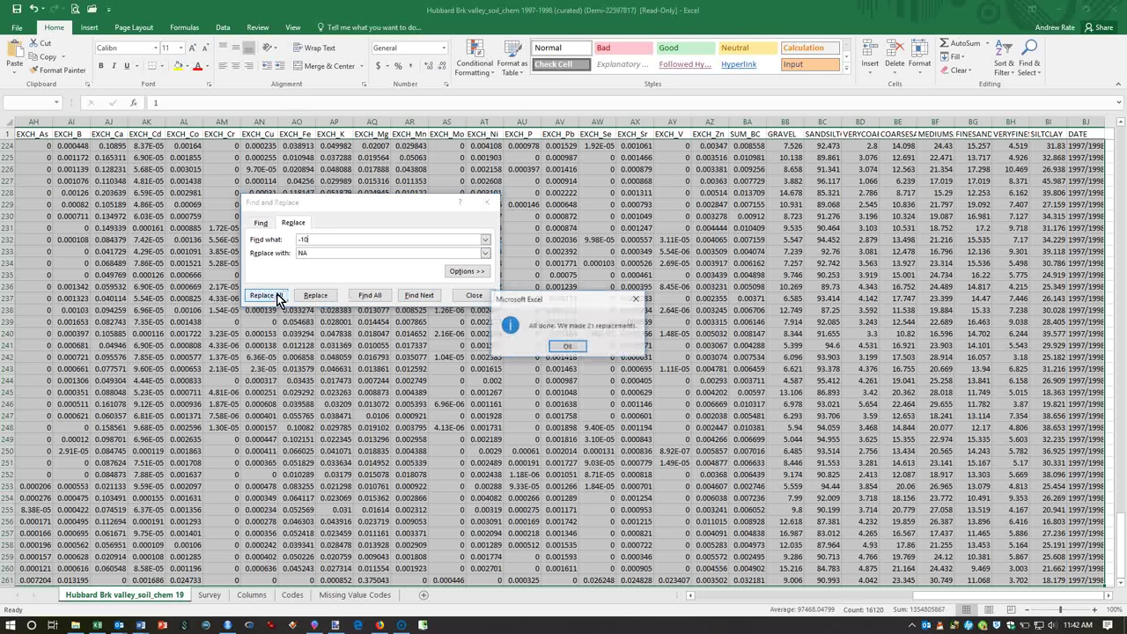
left_click(568, 346)
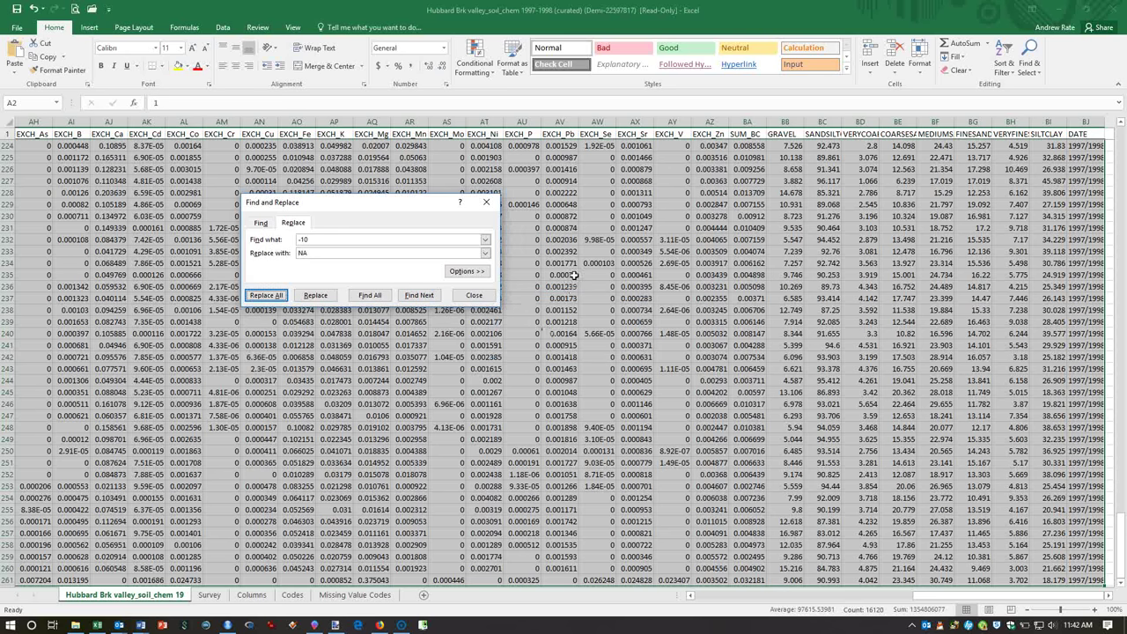
left_click(474, 295)
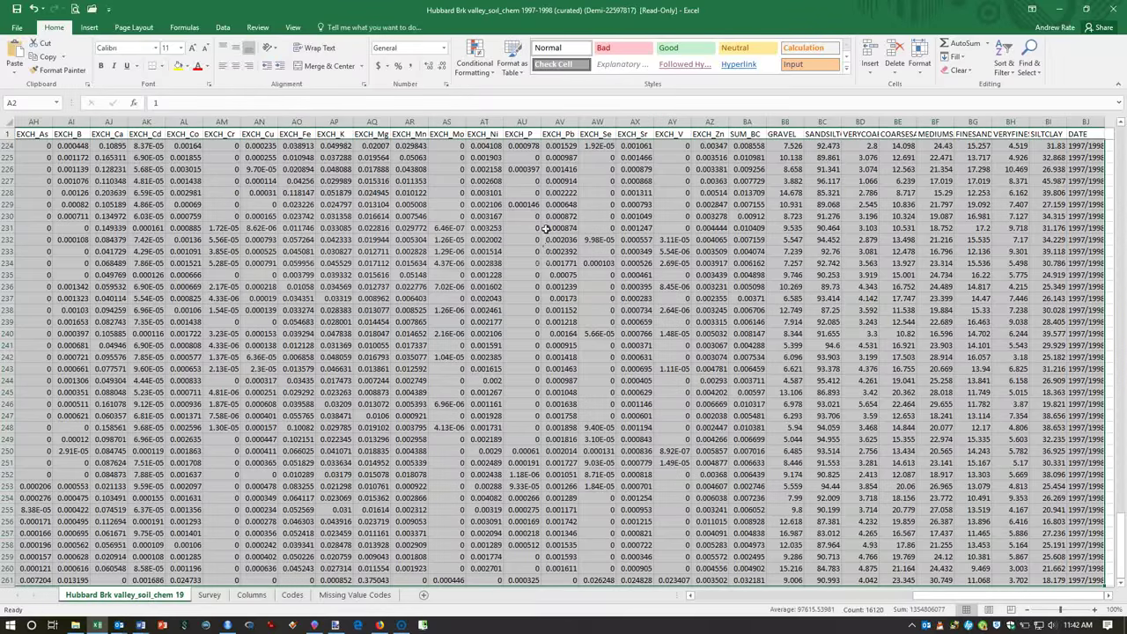
- Examine the runs of zero values in the EXCH_P column, near the end and at the start of the data
left_click_drag(528, 216, 543, 442)
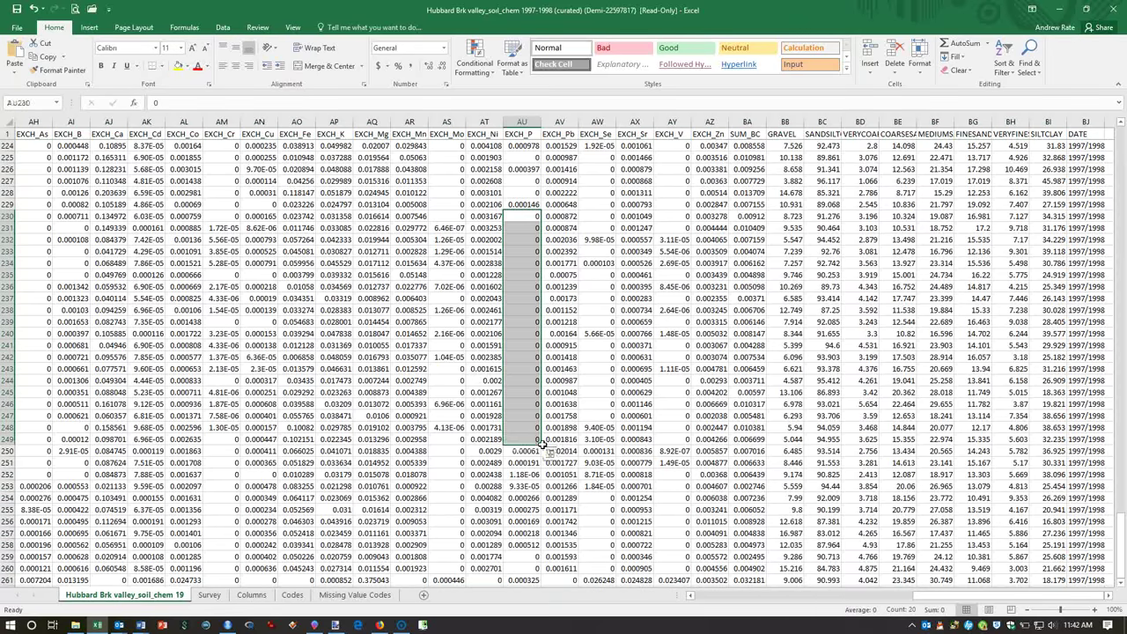
scroll(568, 421, "up", 5, "ctrl")
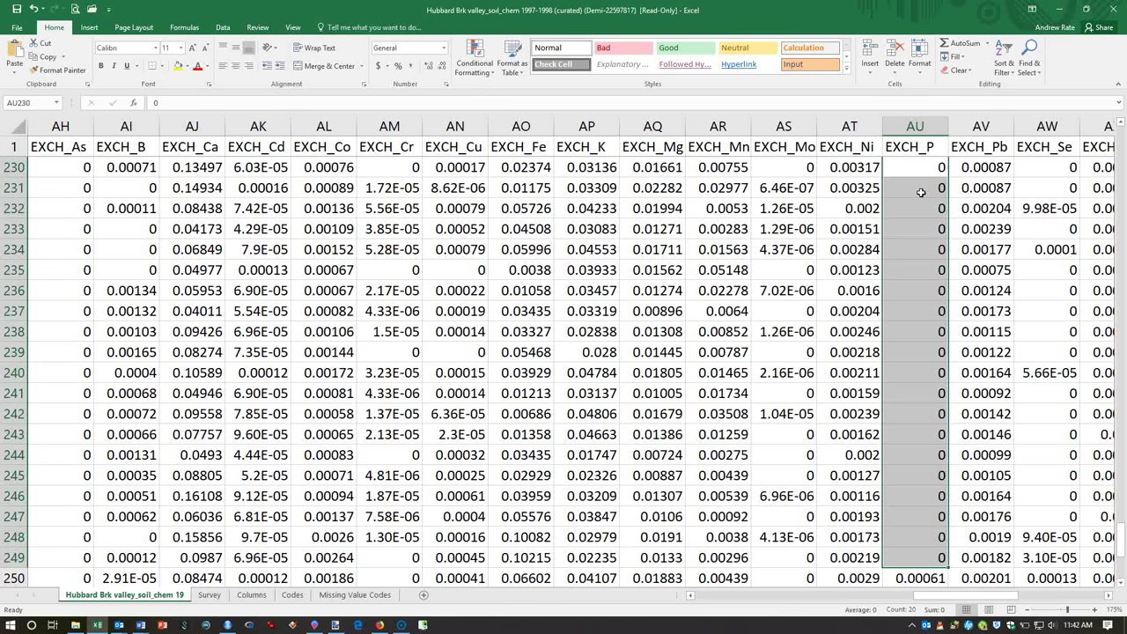
left_click_drag(916, 147, 951, 187)
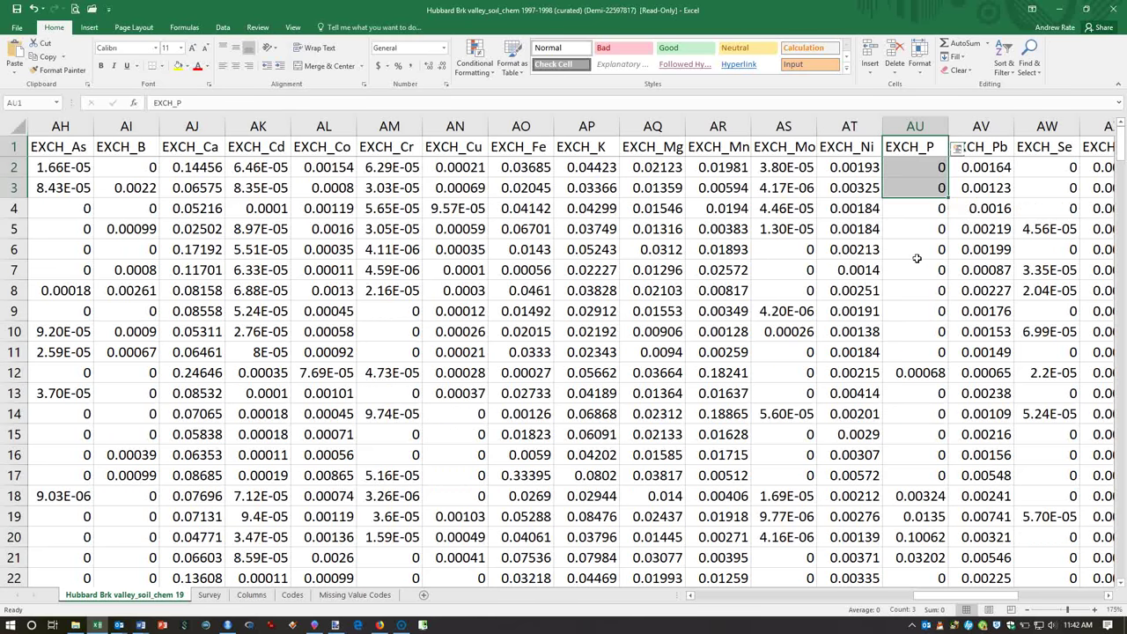
left_click_drag(933, 358, 920, 169)
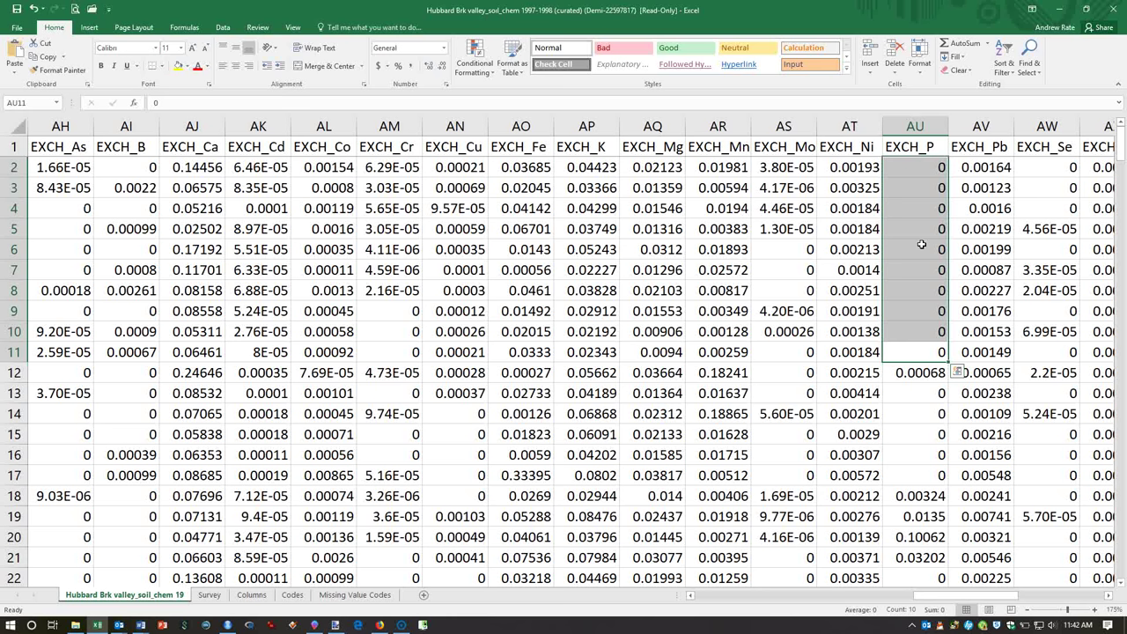
left_click_drag(935, 395, 940, 476)
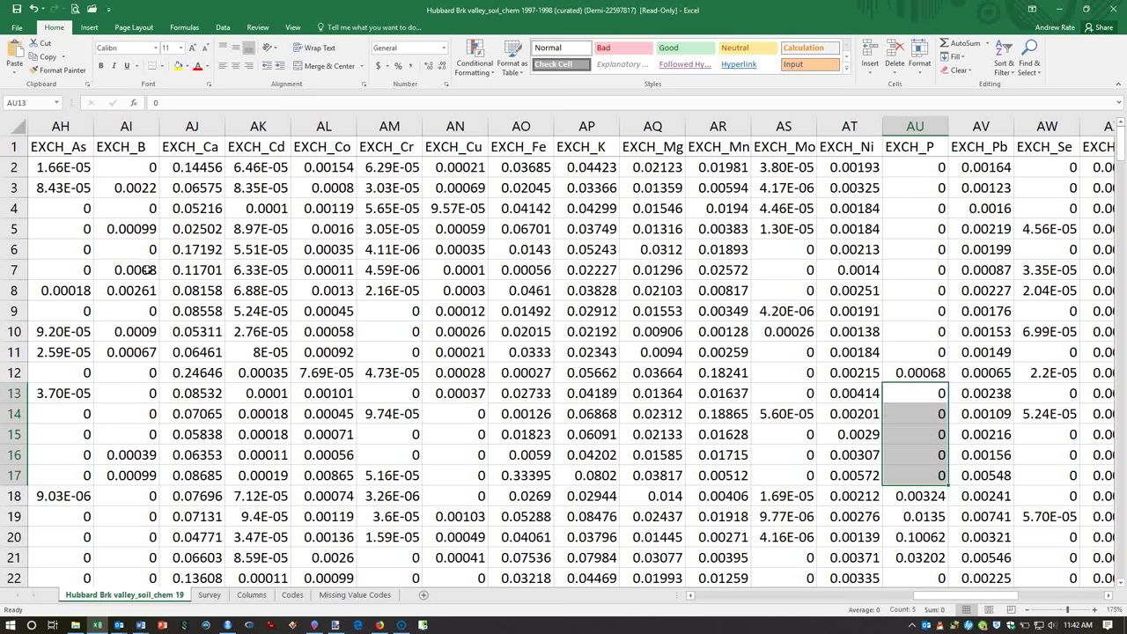
- Replace 0 with NA throughout the data from A2 to the last cell, matching entire cell contents only
key("ctrl+Home")
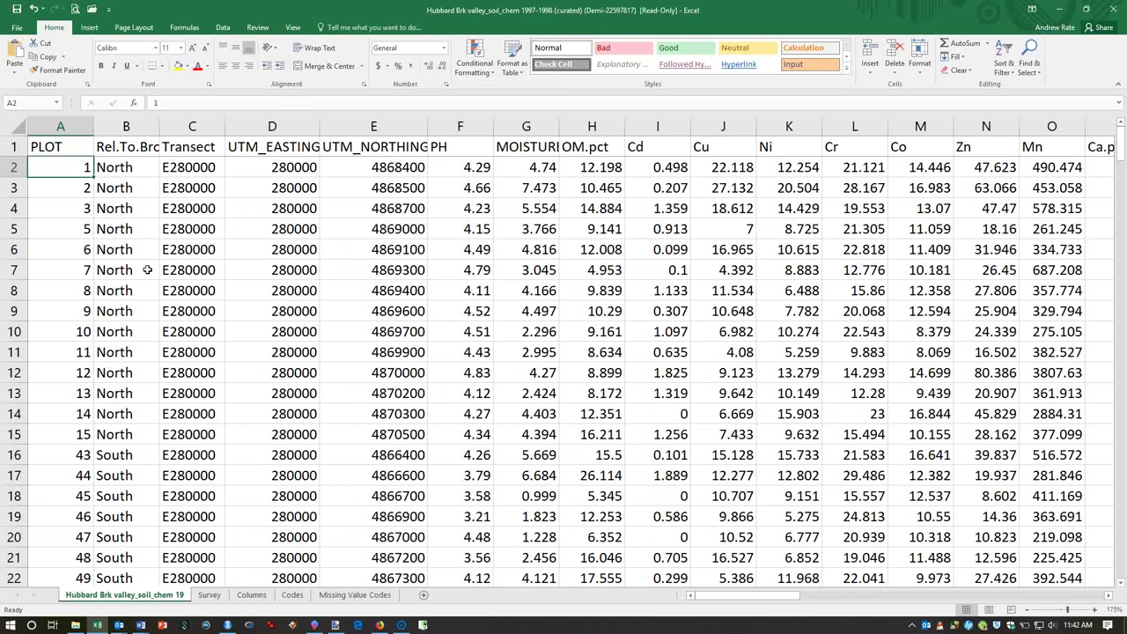
key("ctrl+shift+End")
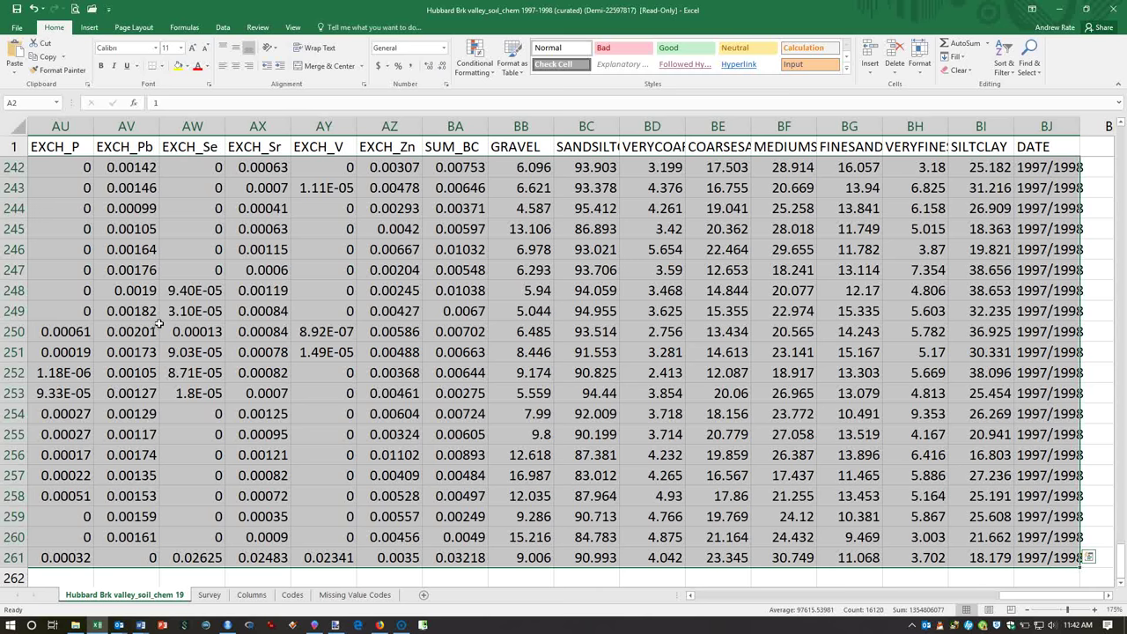
key("ctrl+h")
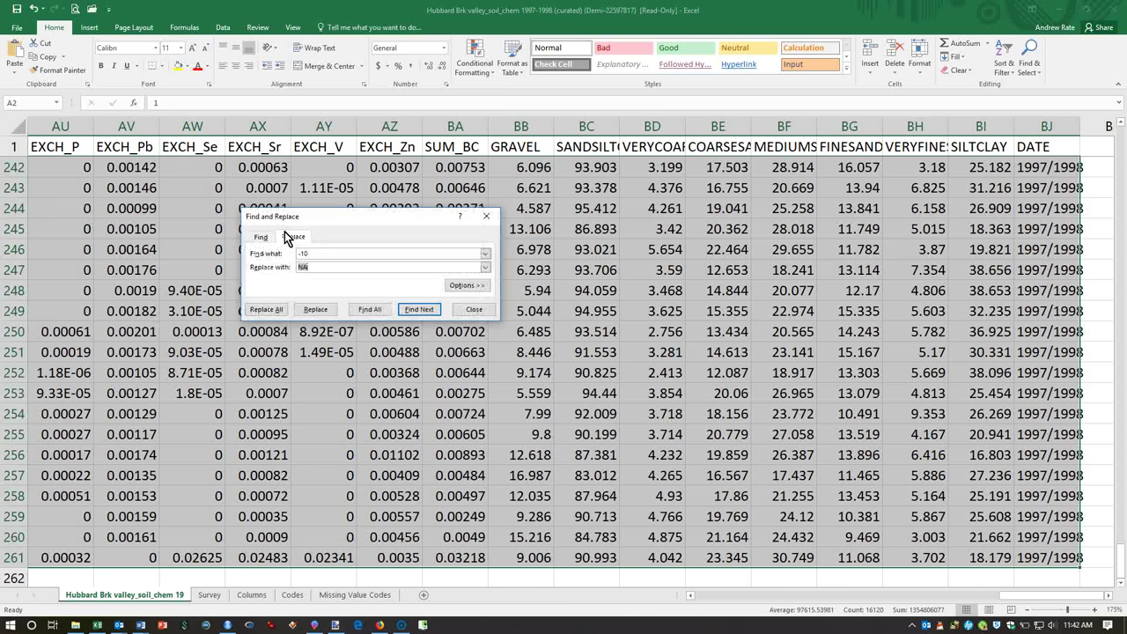
key("shift+Tab")
left_click(466, 285)
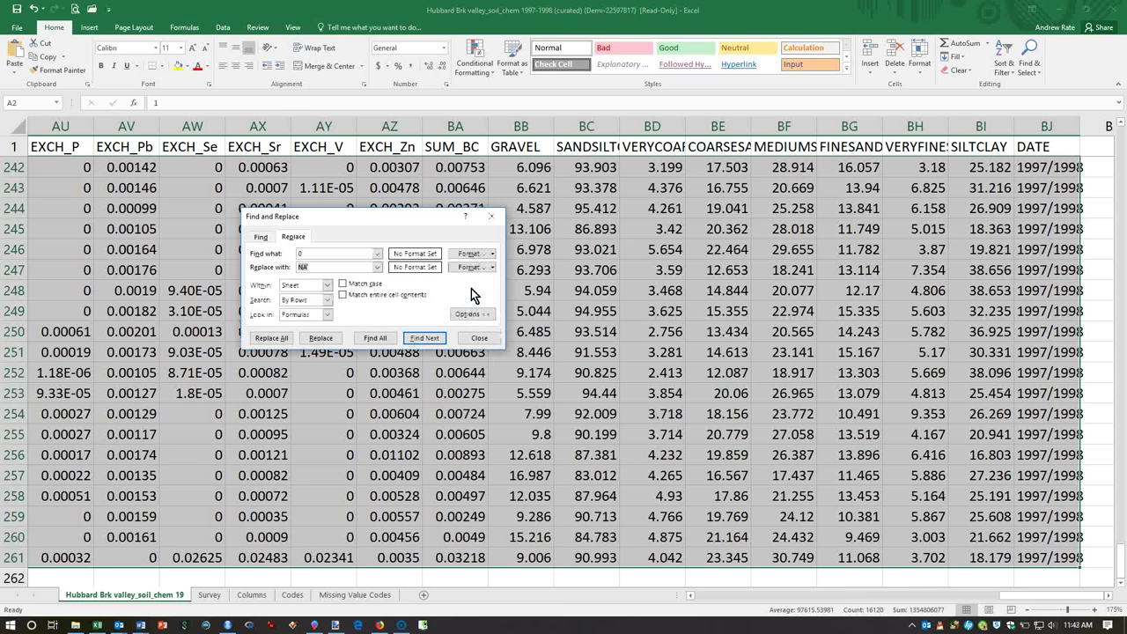
left_click(342, 295)
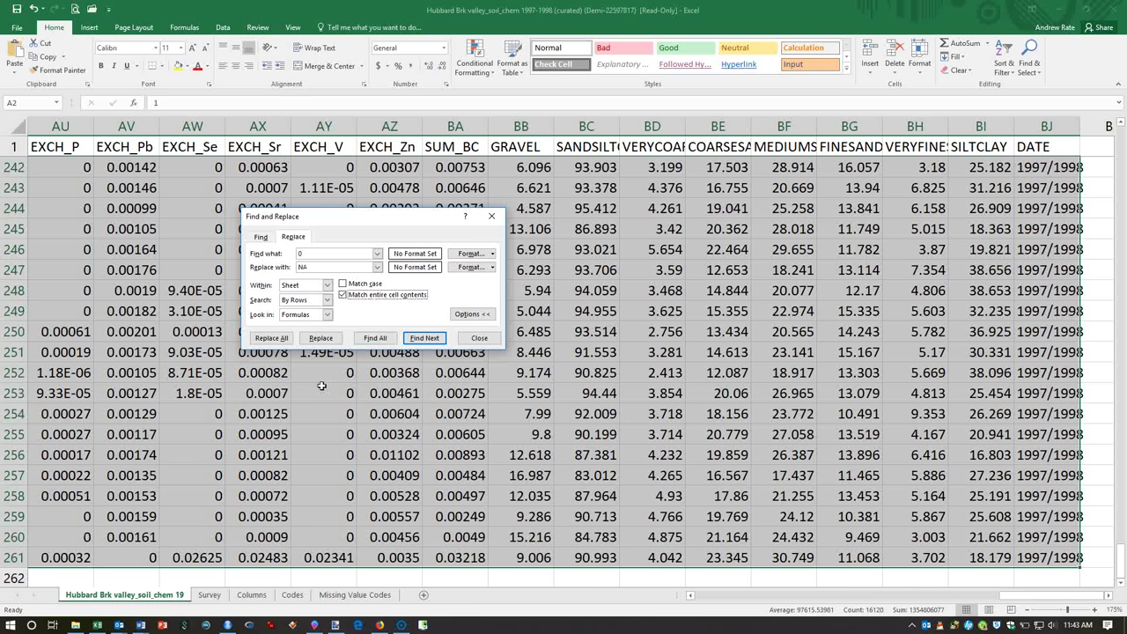
left_click(287, 338)
left_click(570, 347)
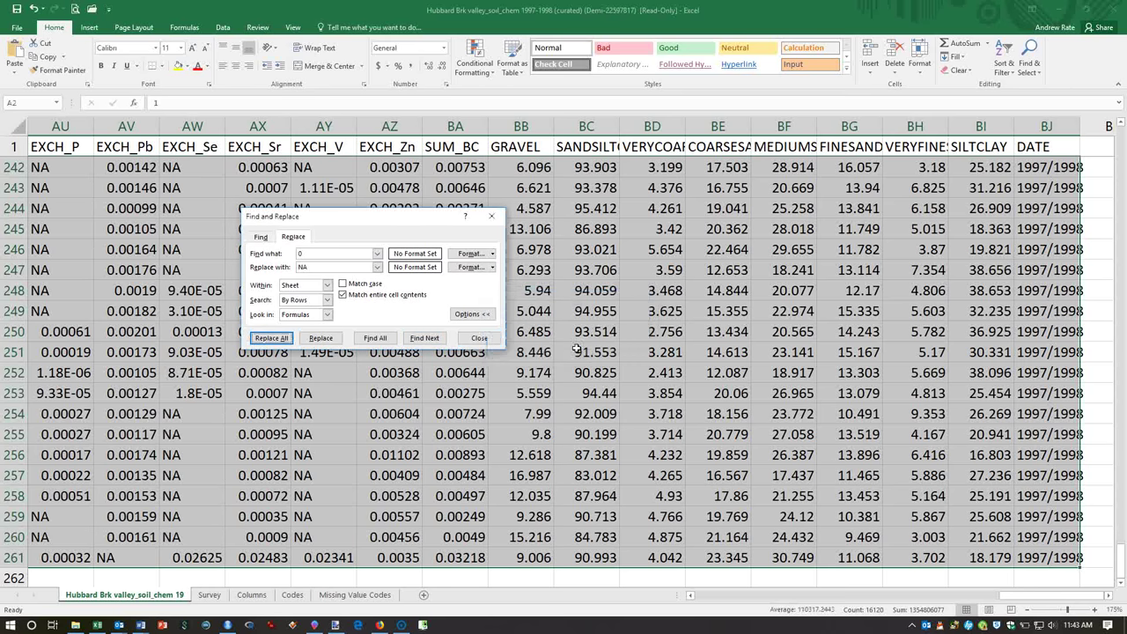
left_click(485, 340)
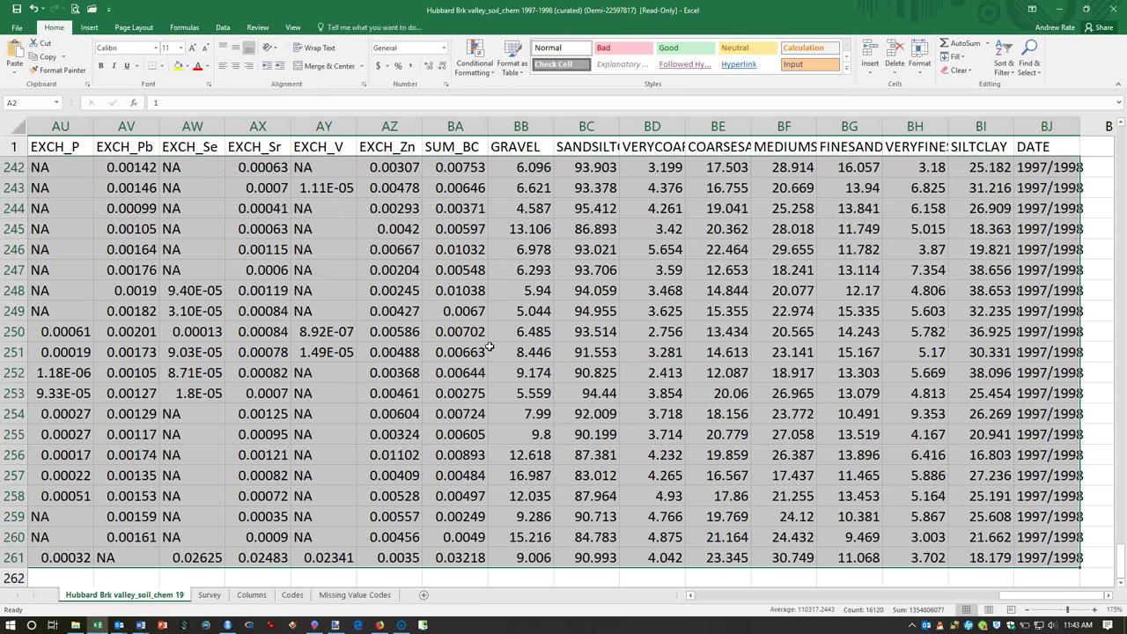
- Check the replaced values across the columns, starting from the first data row, and return to the PLOT column
key("ctrl+Home")
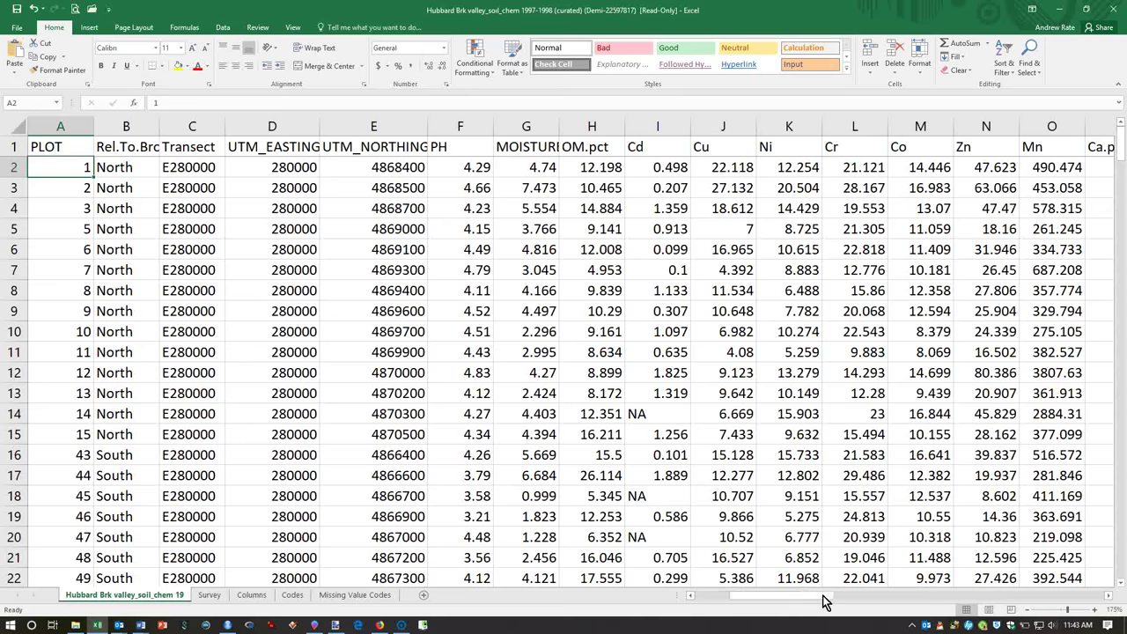
left_click(826, 599)
left_click_drag(826, 601, 687, 615)
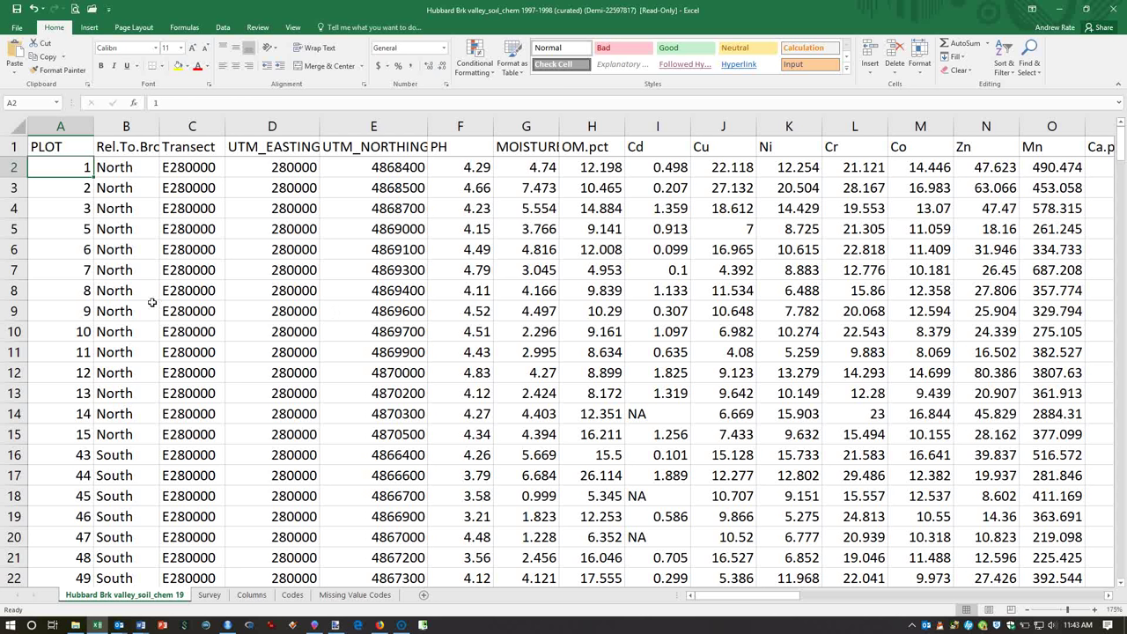
- Start saving a copy of the workbook in Documents, aaTeaching, ENVT3361 EnvAssess, Practicals ENVT3361, Learning R
left_click(17, 28)
left_click(35, 147)
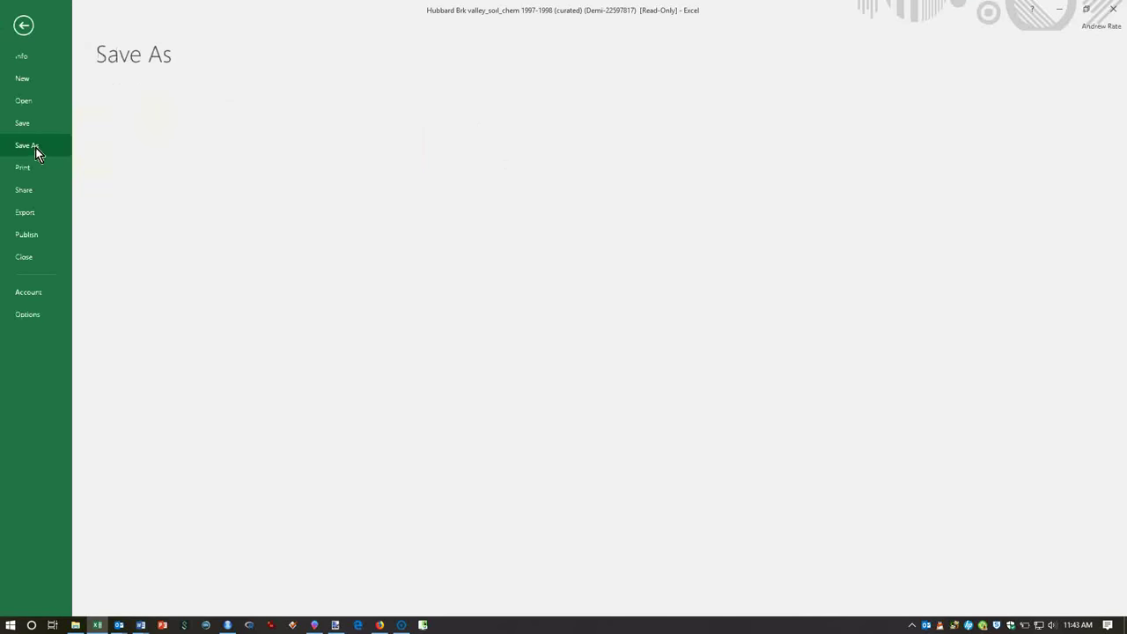
left_click(152, 260)
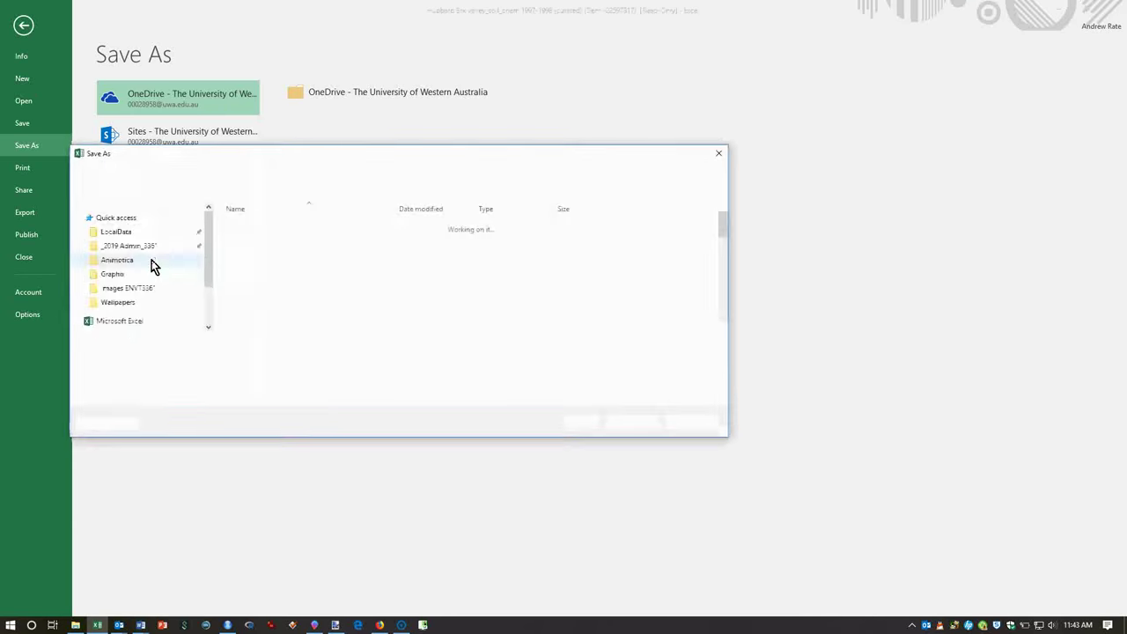
double_click(231, 227)
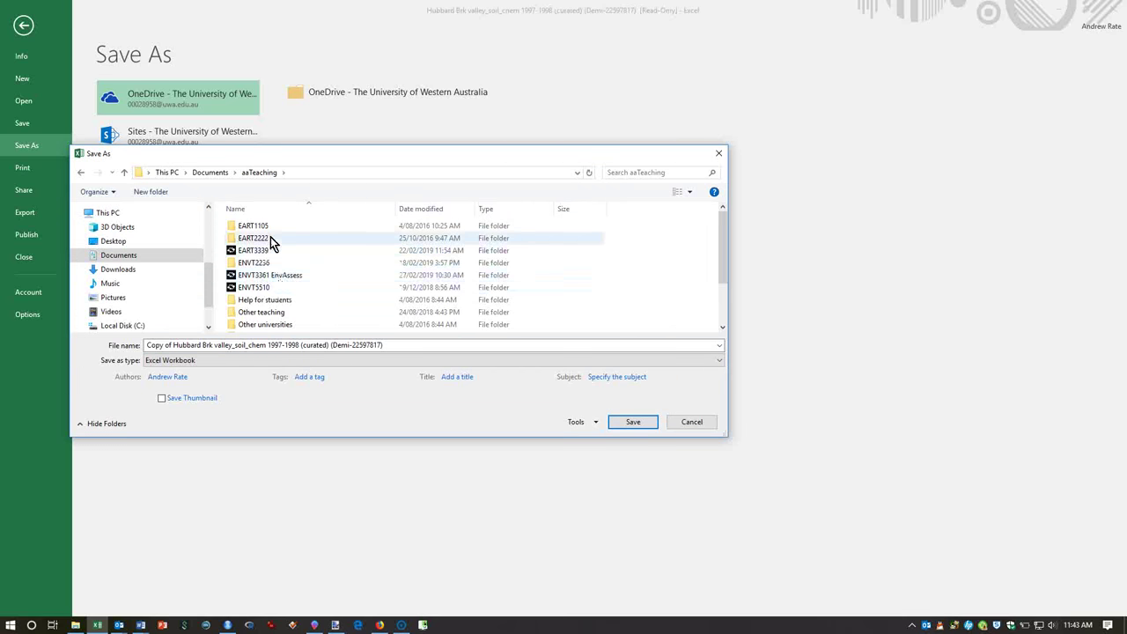
double_click(271, 276)
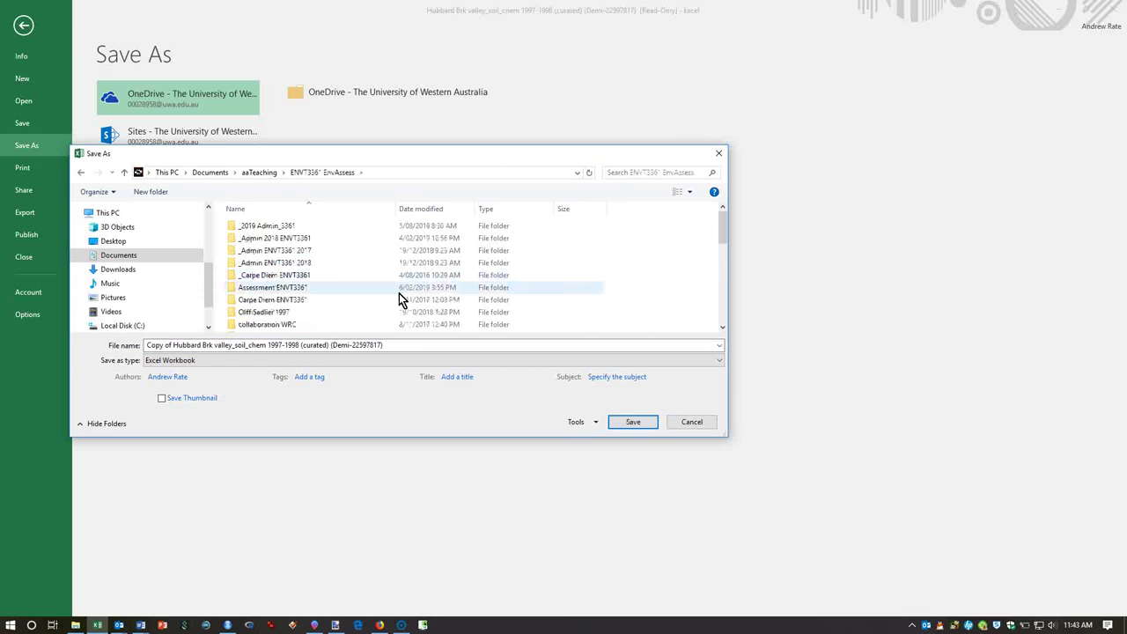
scroll(399, 295, "down", 4)
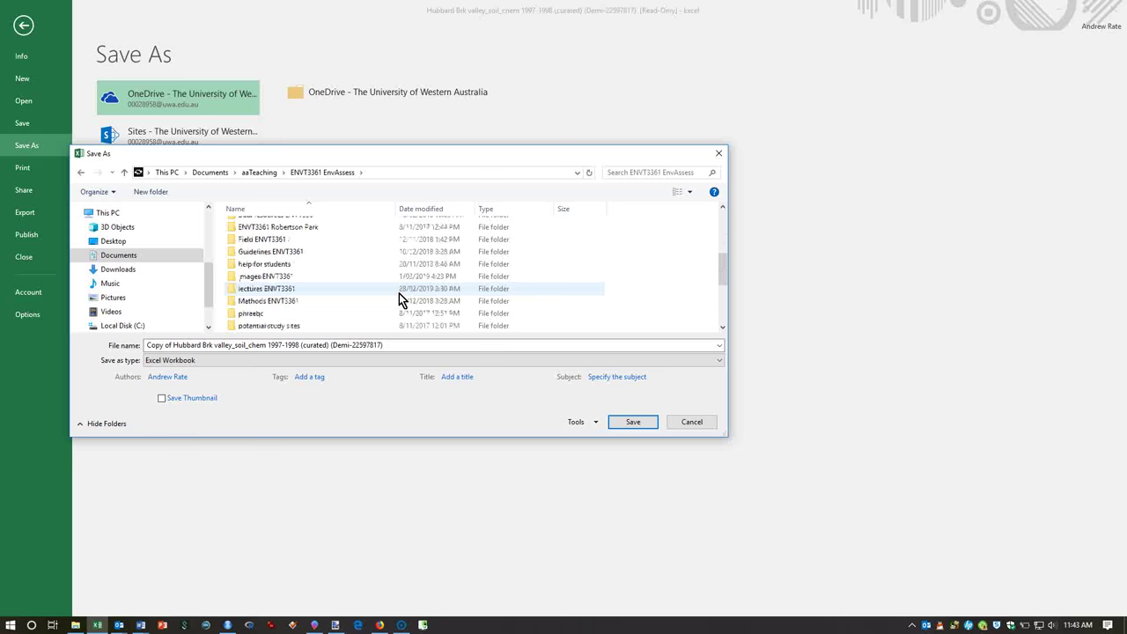
scroll(400, 298, "down", 2)
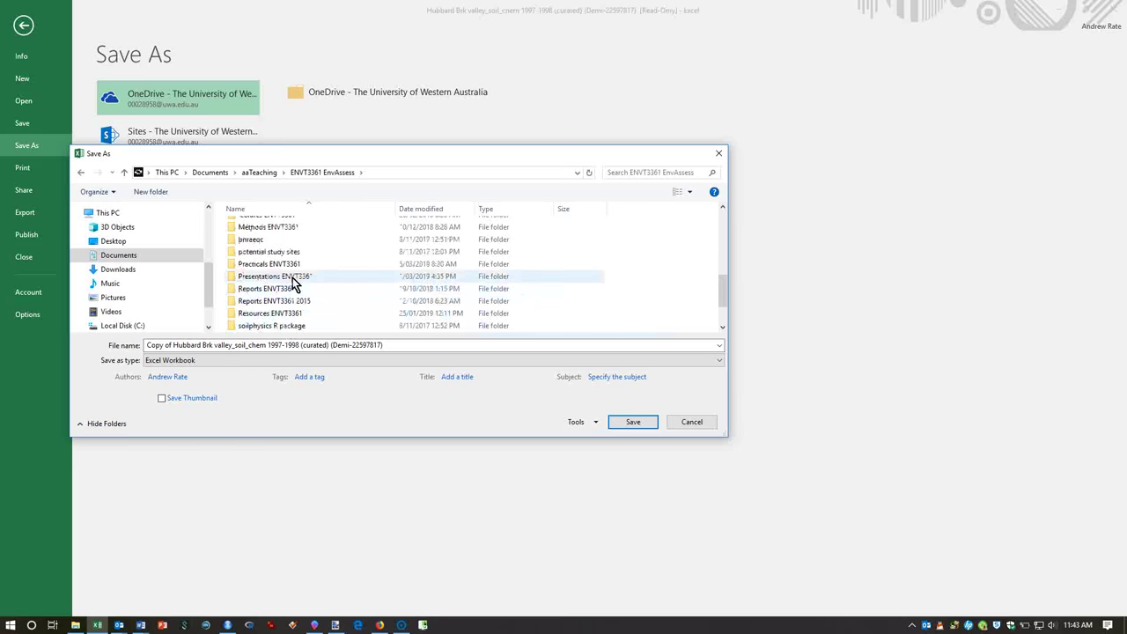
double_click(291, 261)
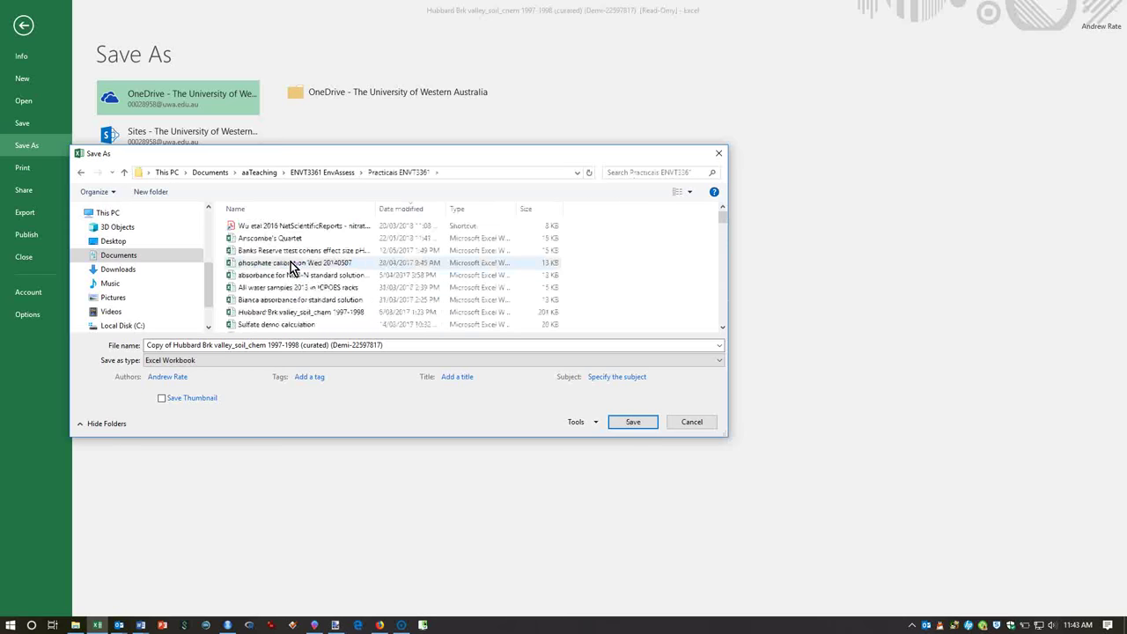
scroll(291, 265, "down", 10)
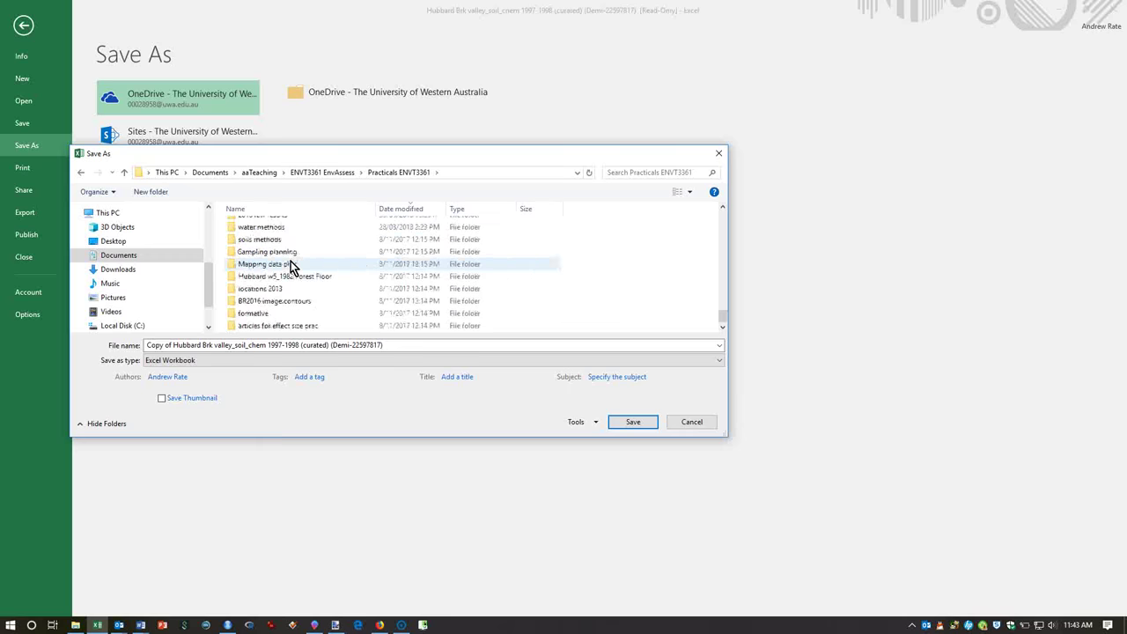
scroll(290, 264, "up", 5)
double_click(278, 275)
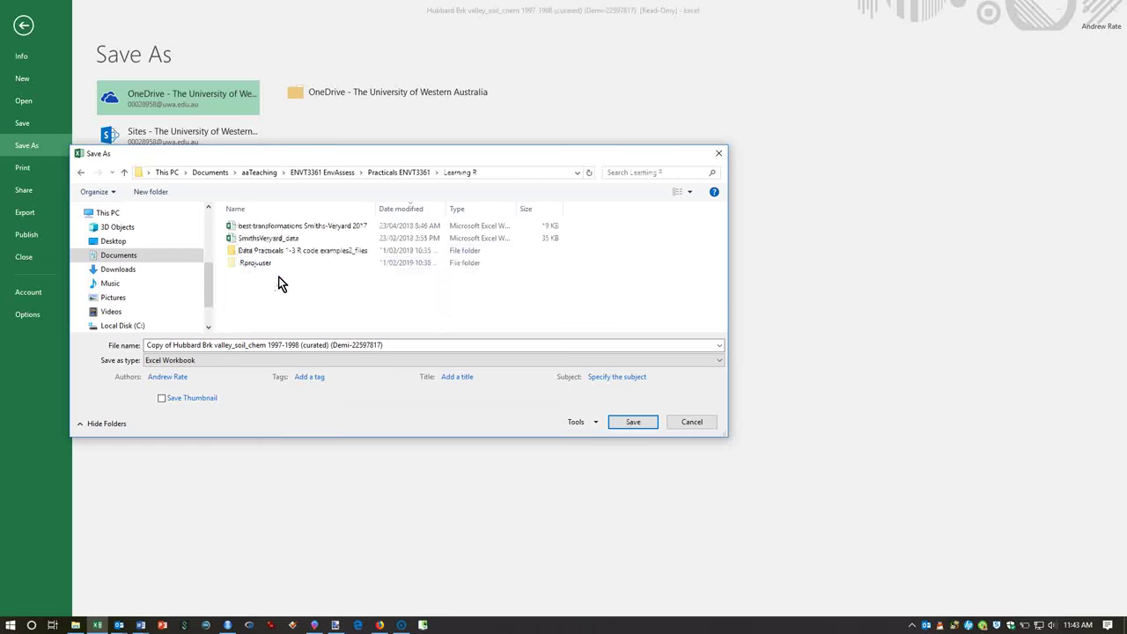
- Save only the active sheet as hubbard_TEST.csv in CSV (Comma delimited) format, and keep using that format
left_click(421, 352)
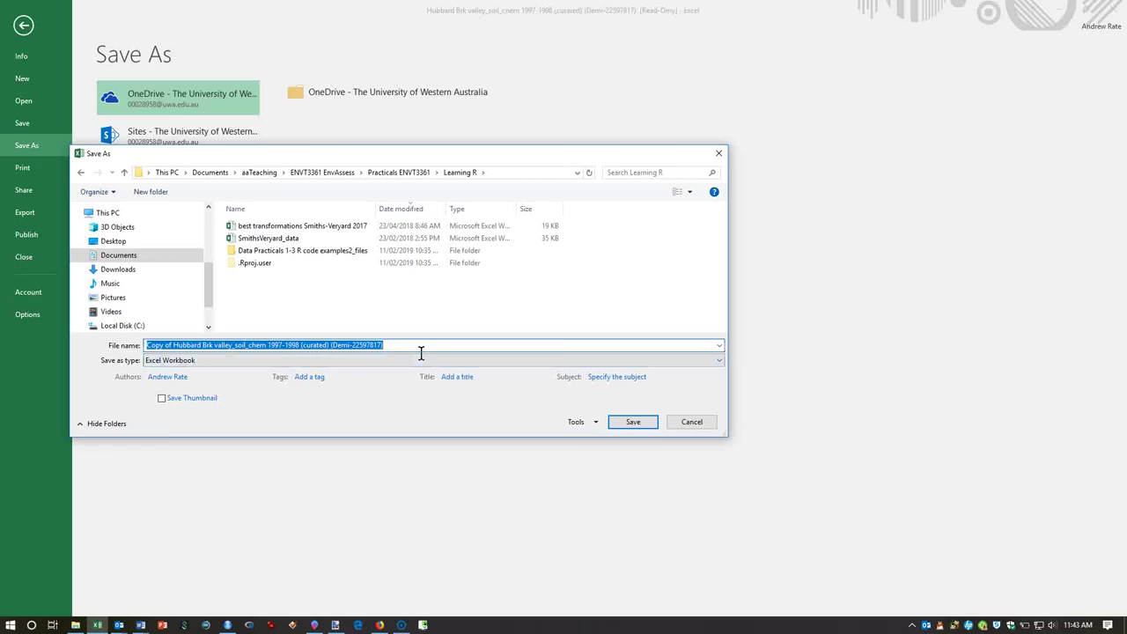
type("hubbard_TEST.csv")
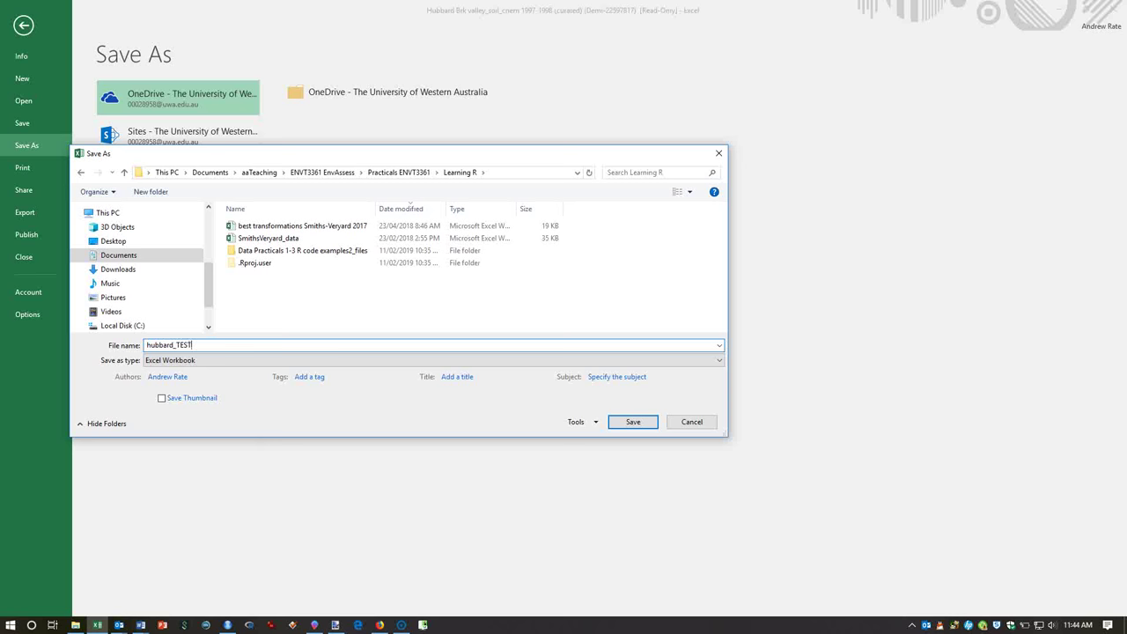
left_click(145, 360)
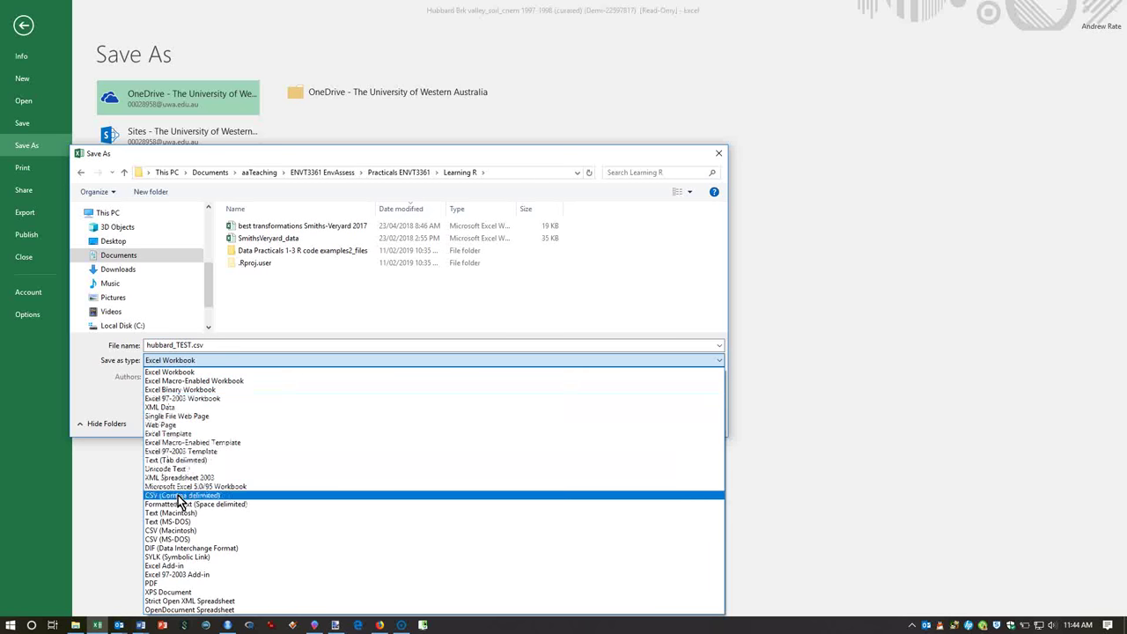
left_click(182, 496)
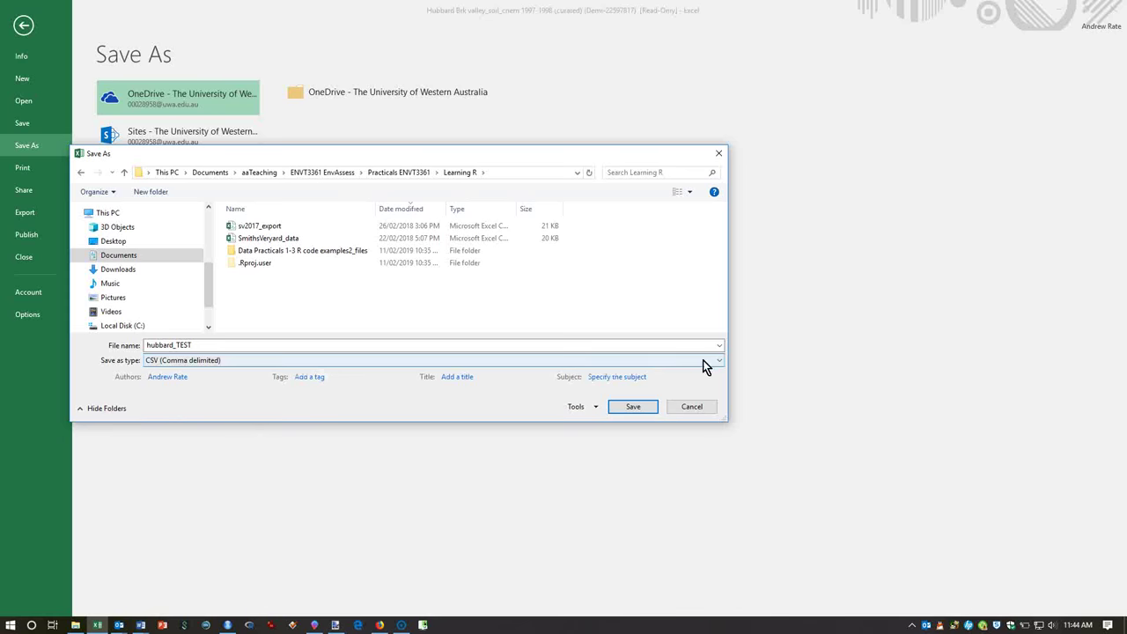
left_click(634, 408)
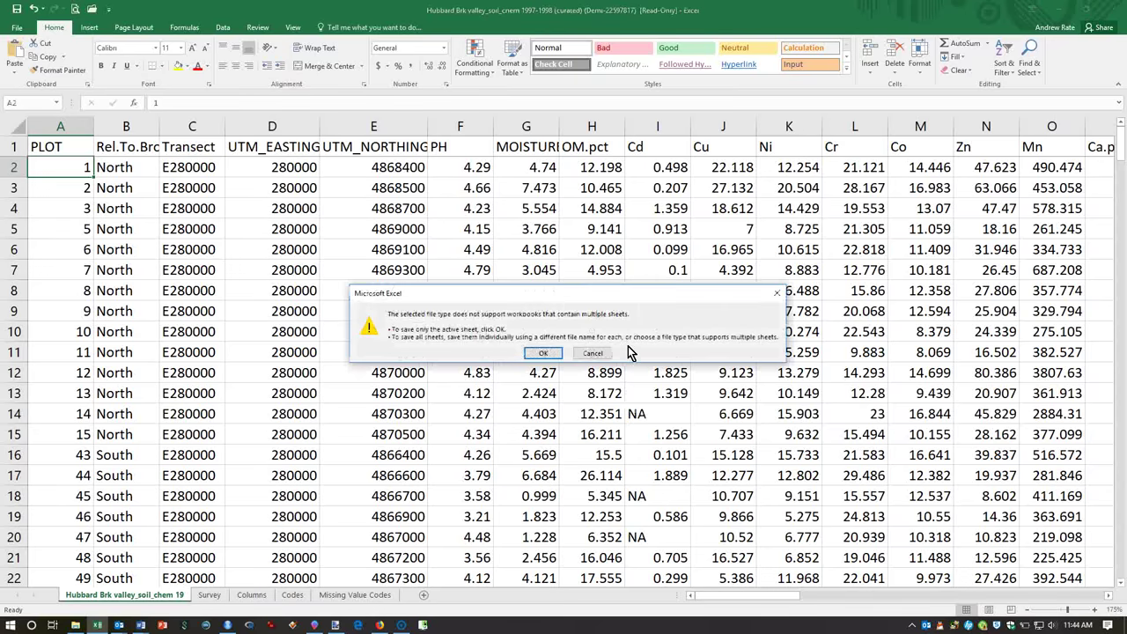
left_click(543, 353)
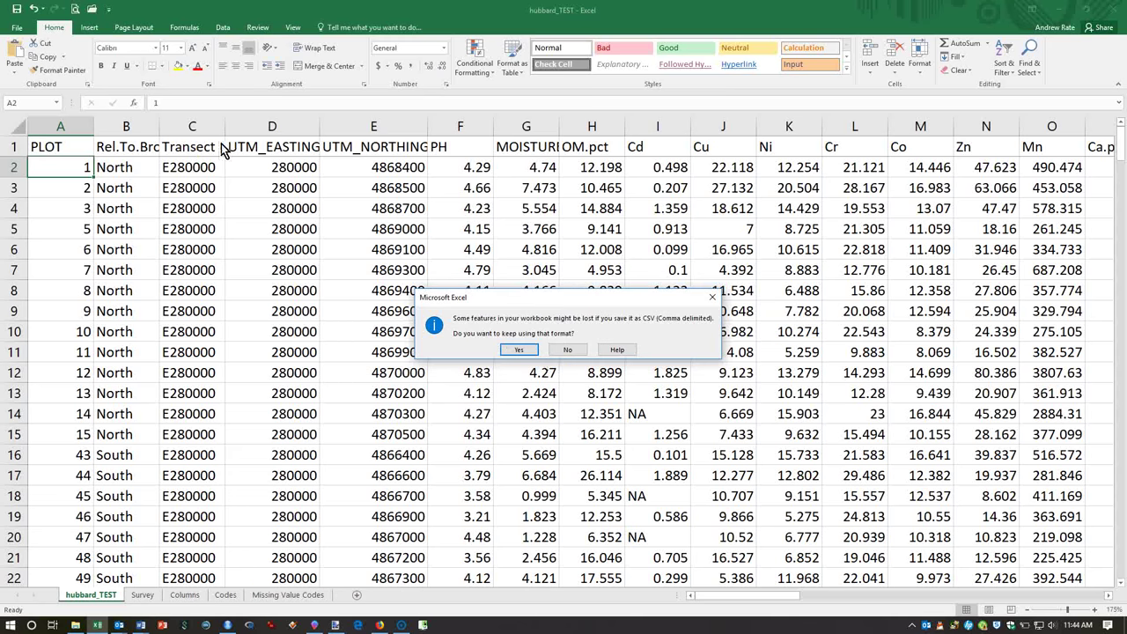
left_click(520, 350)
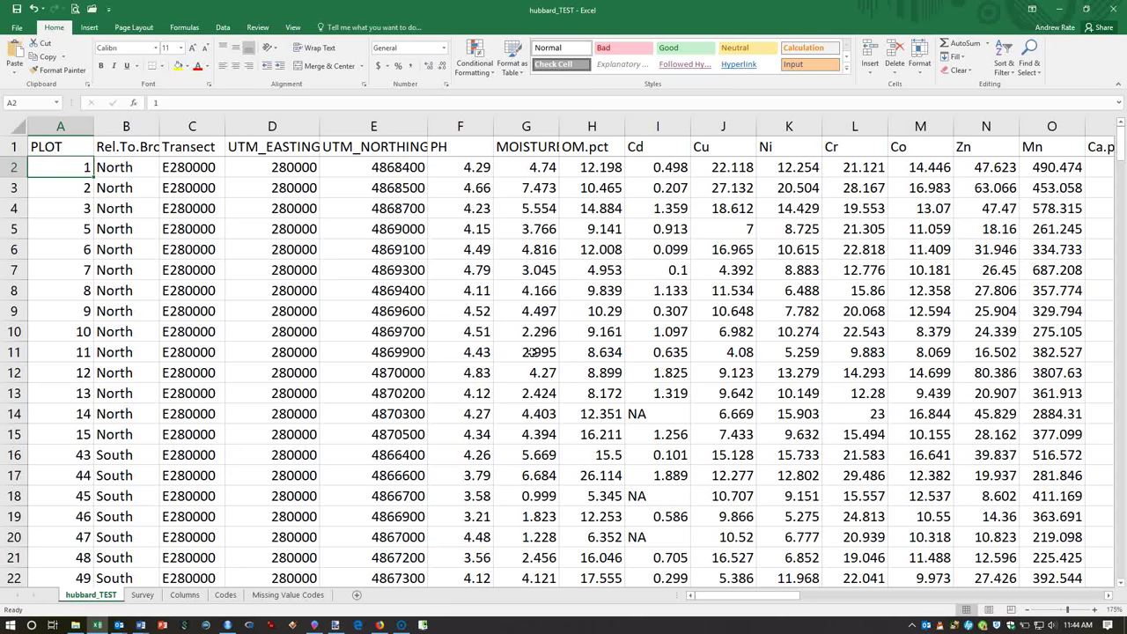
- Switch to RStudio and read hubbard_TEST.csv into a data frame named hubbard_Test from the restored console
left_click(232, 626)
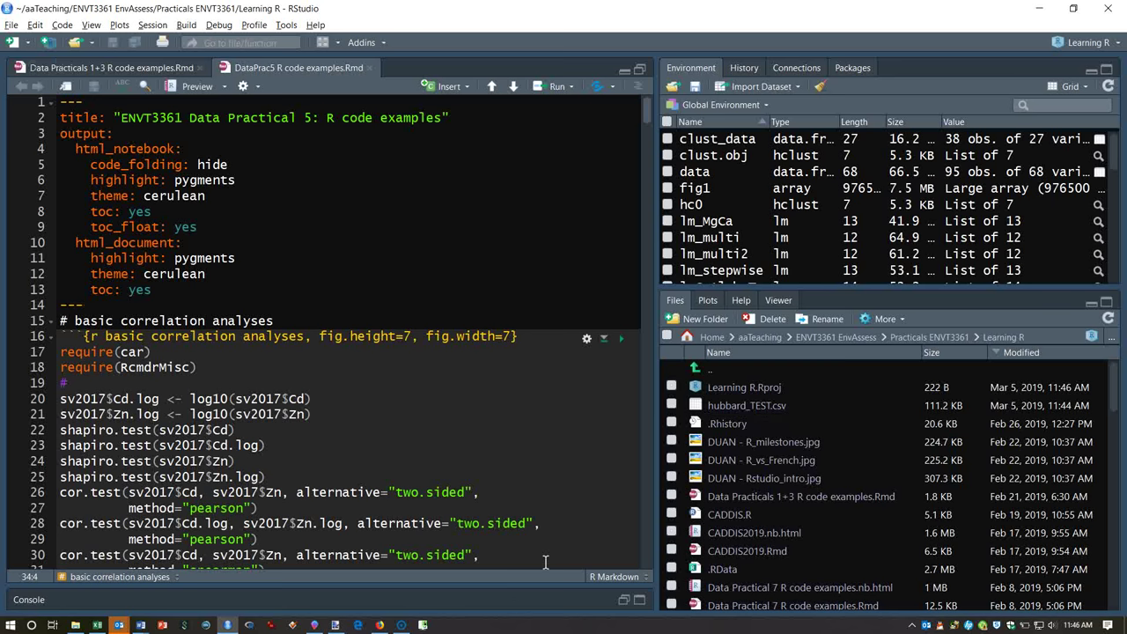
left_click(625, 600)
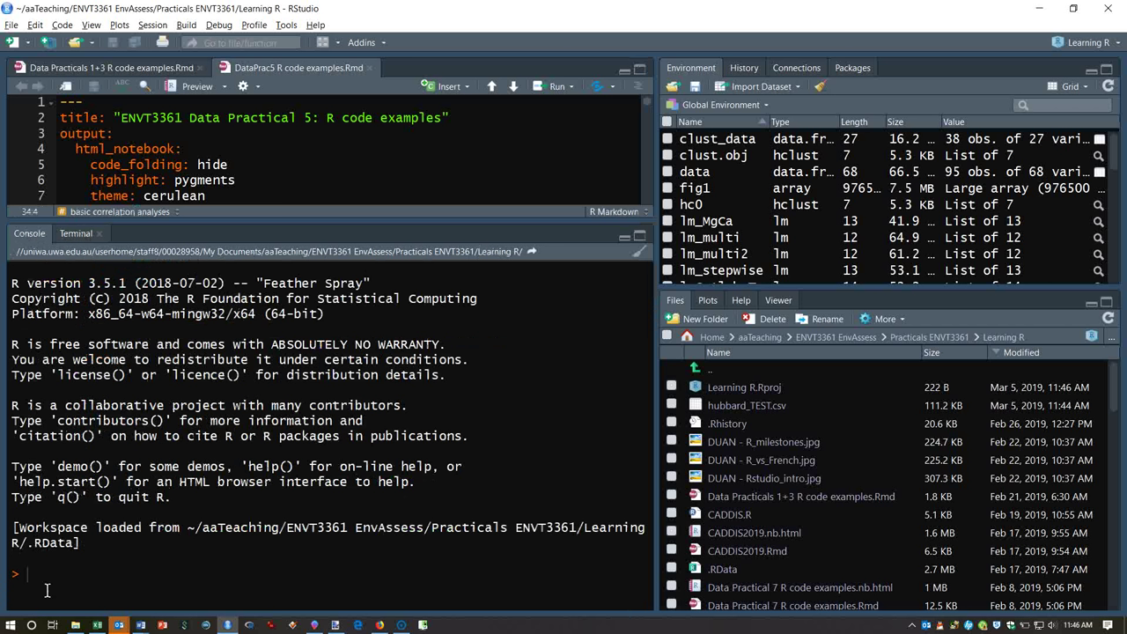
type("h")
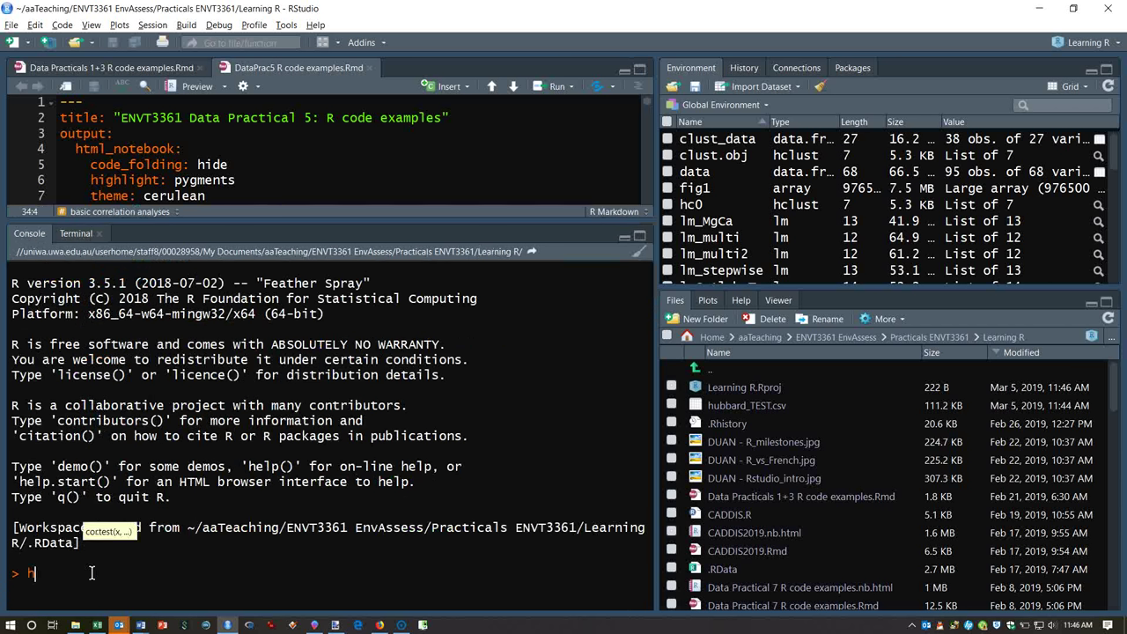
type("ubbard_test")
key("alt+minus")
type("read.csv")
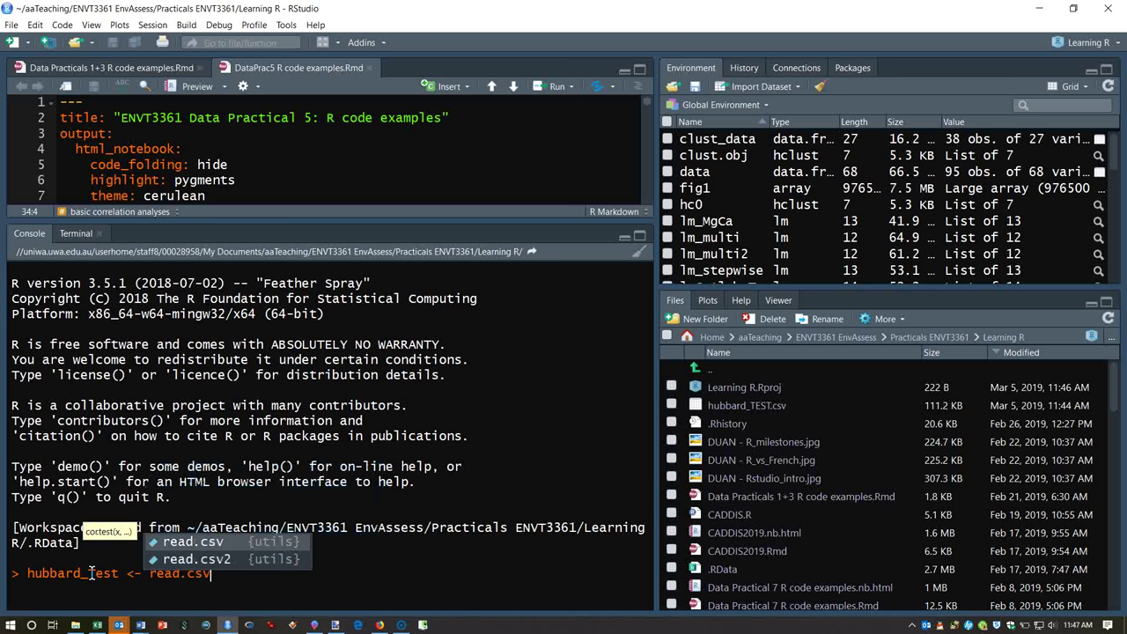
type("(\"")
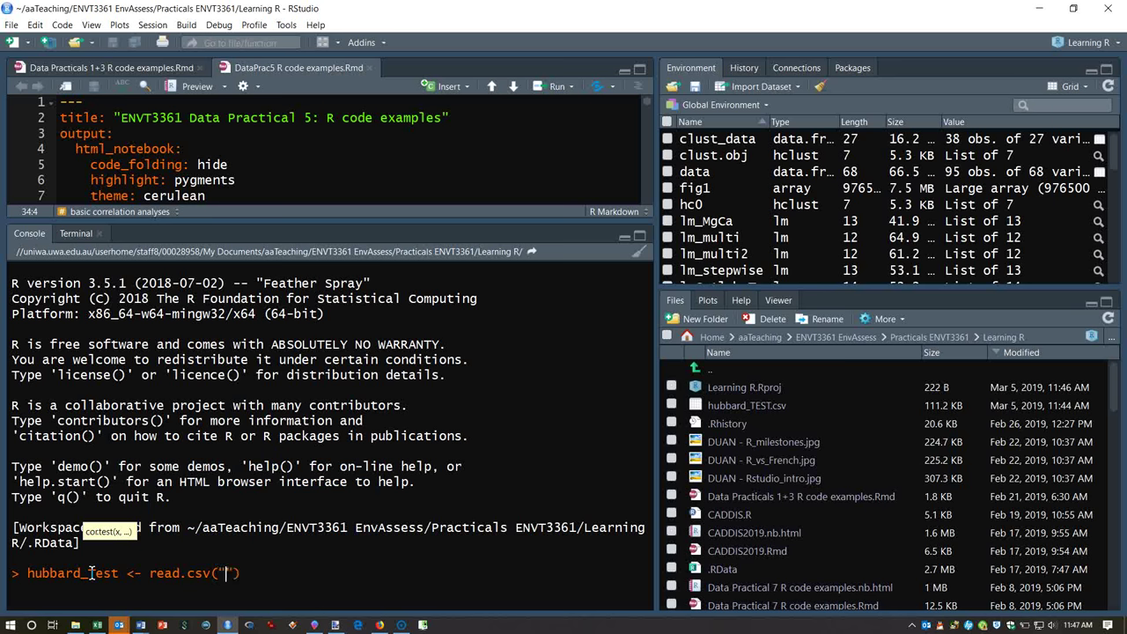
type("hubbard_TEST.cs")
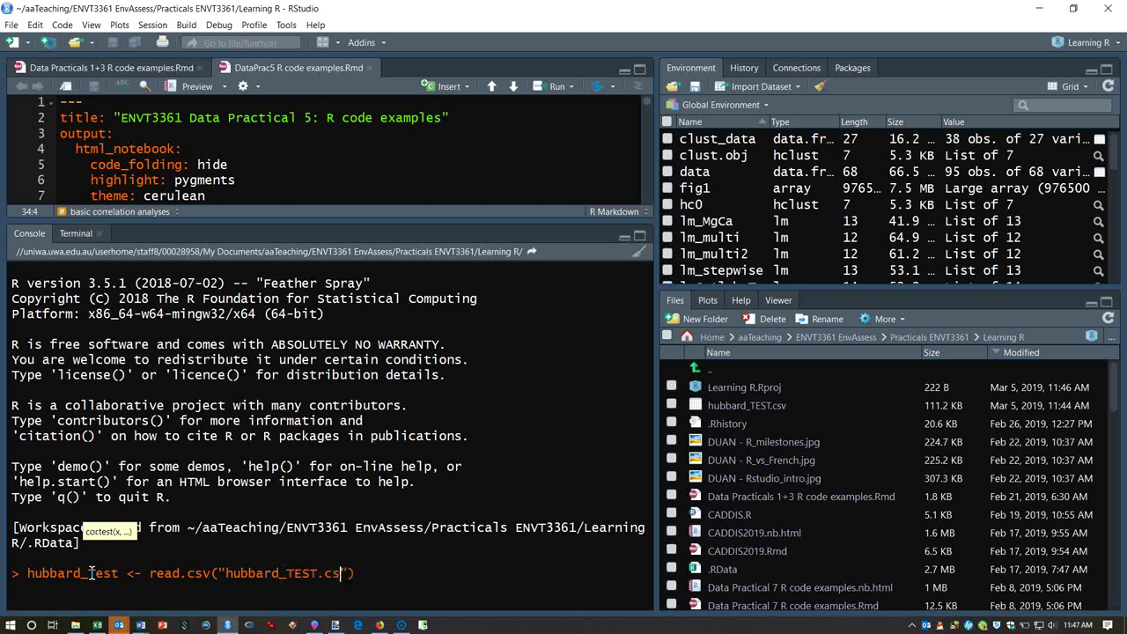
type("v")
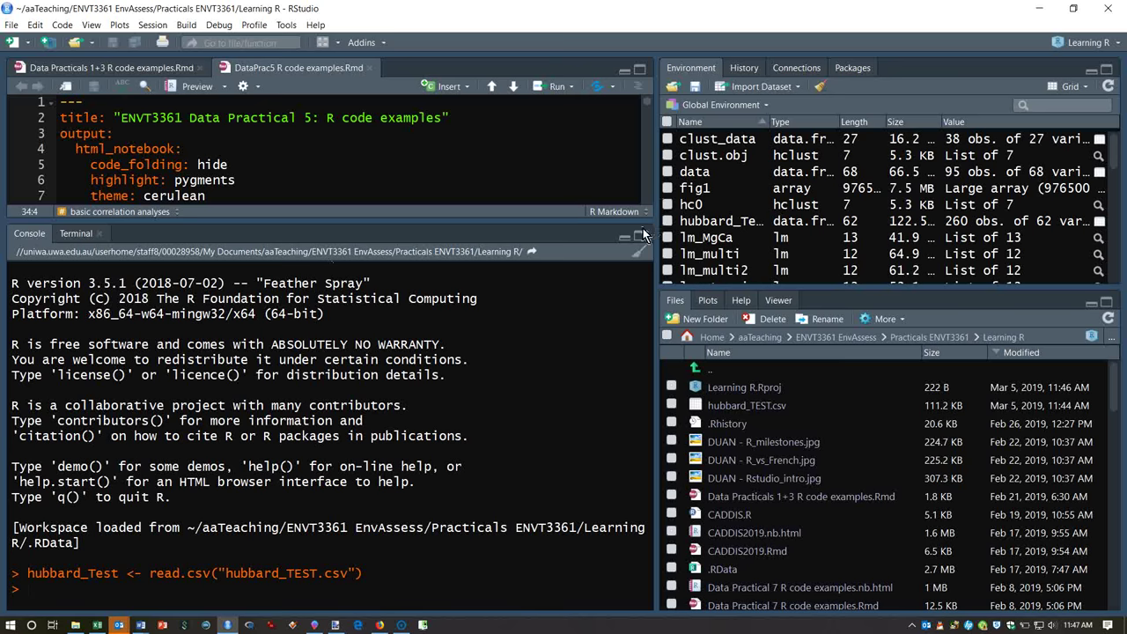
- Enlarge the console and display the structure of hubbard_Test with str() to check the column types
left_click(639, 236)
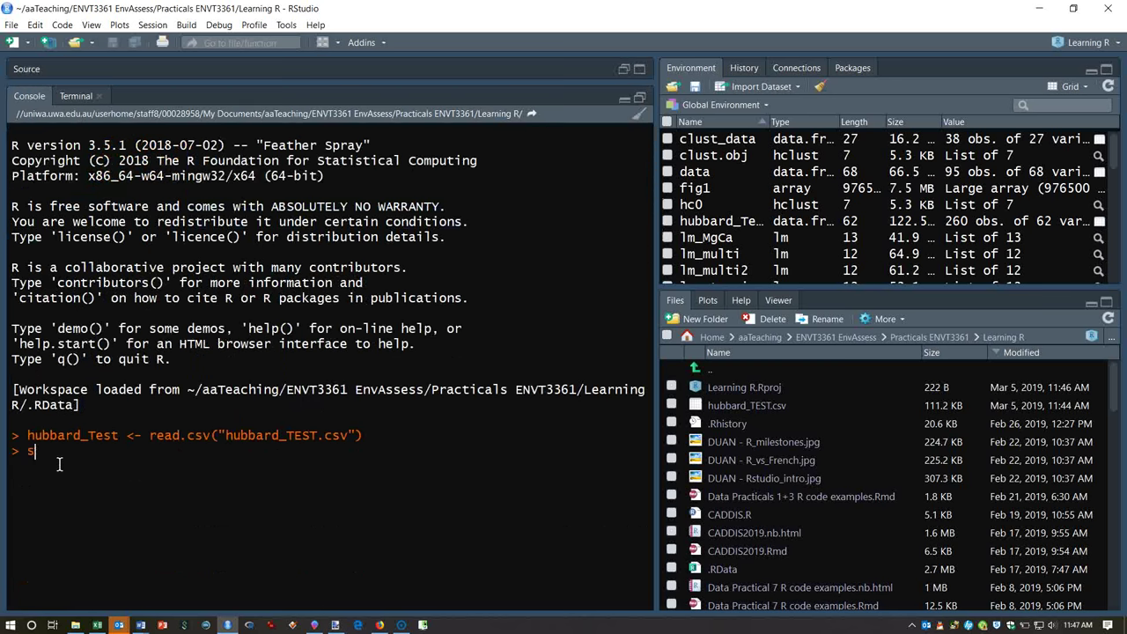
type("tr(hubbard_Test")
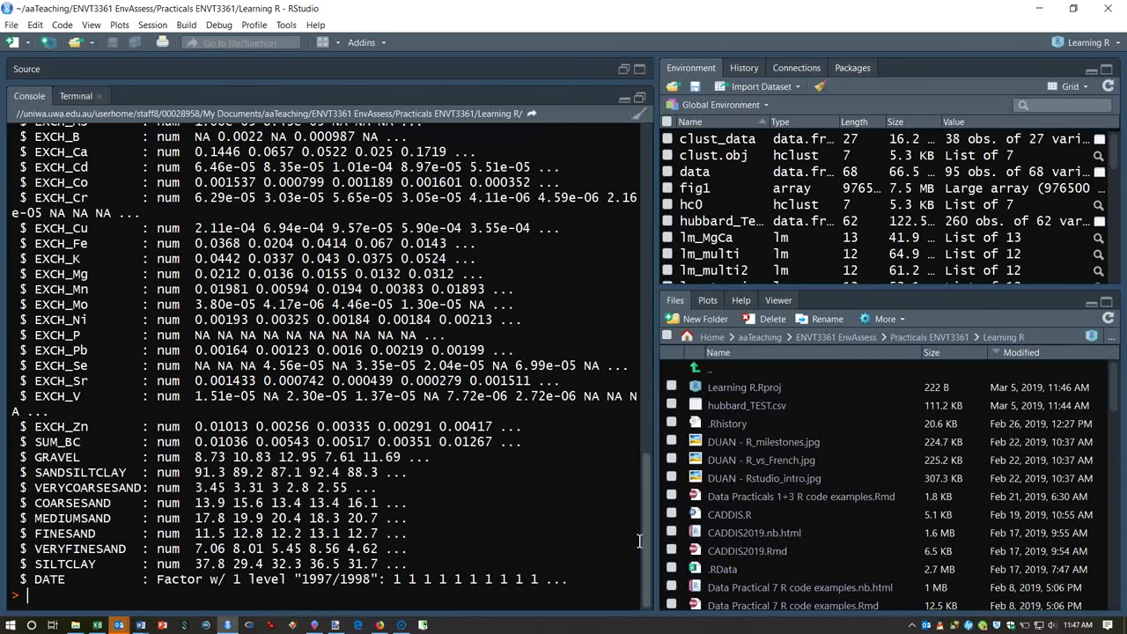
left_click_drag(654, 537, 689, 629)
- Run summary(hubbard_Test) and examine its output from the beginning, highlighting the Rel.To.Brook and Transect headings
type("sunnary(hubb")
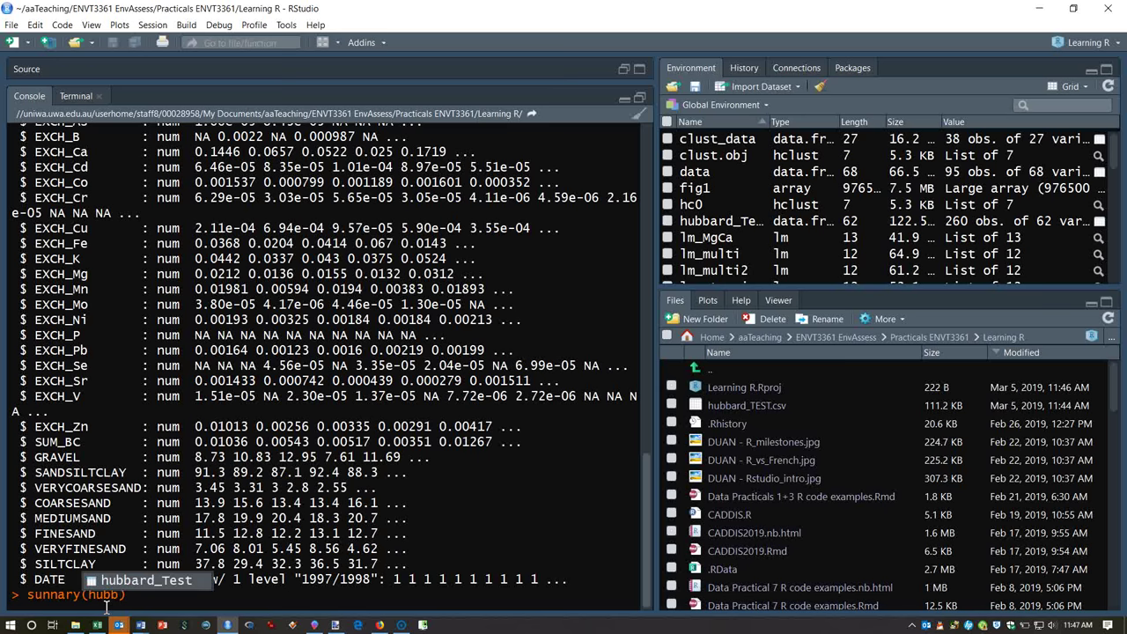
key("Tab")
key("Return")
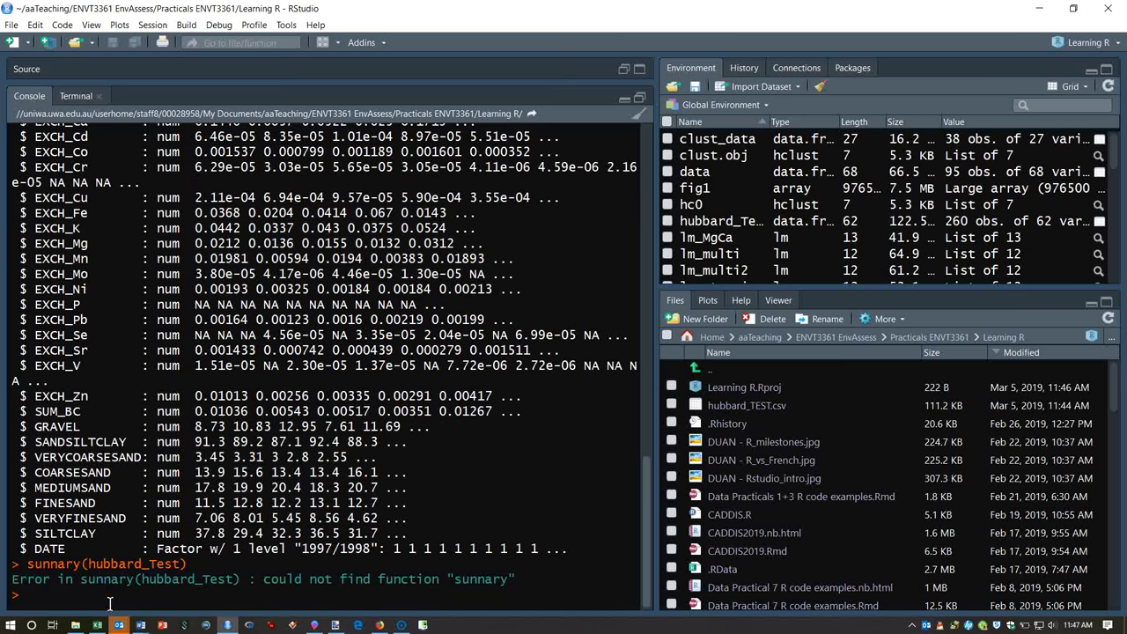
key("Up")
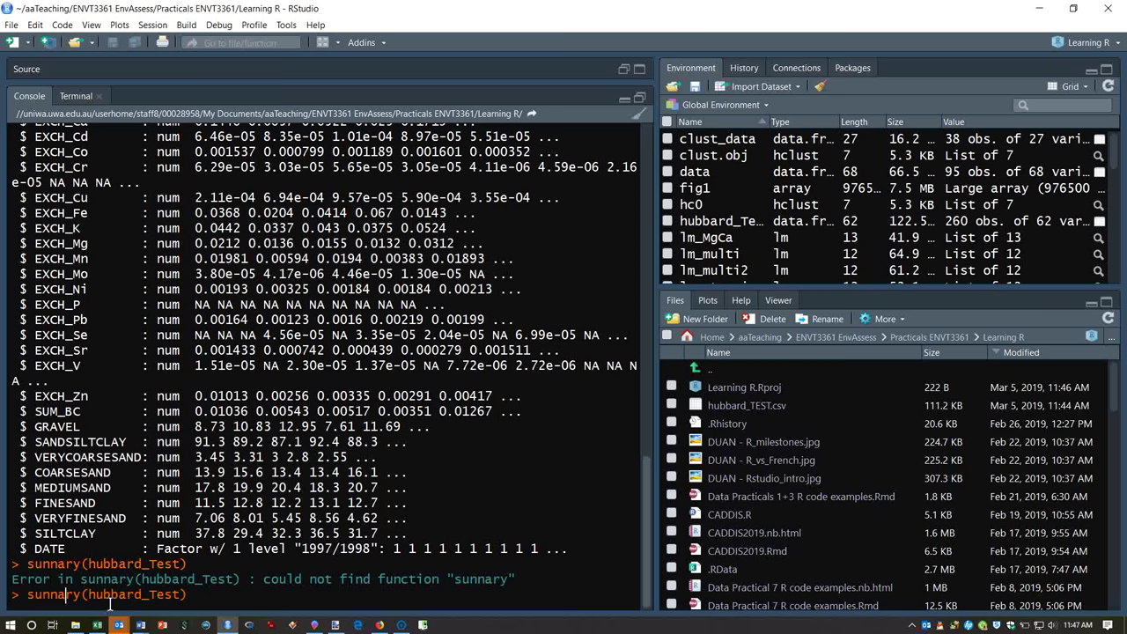
key("BackSpace")
key("BackSpace")
type("mm")
key("Return")
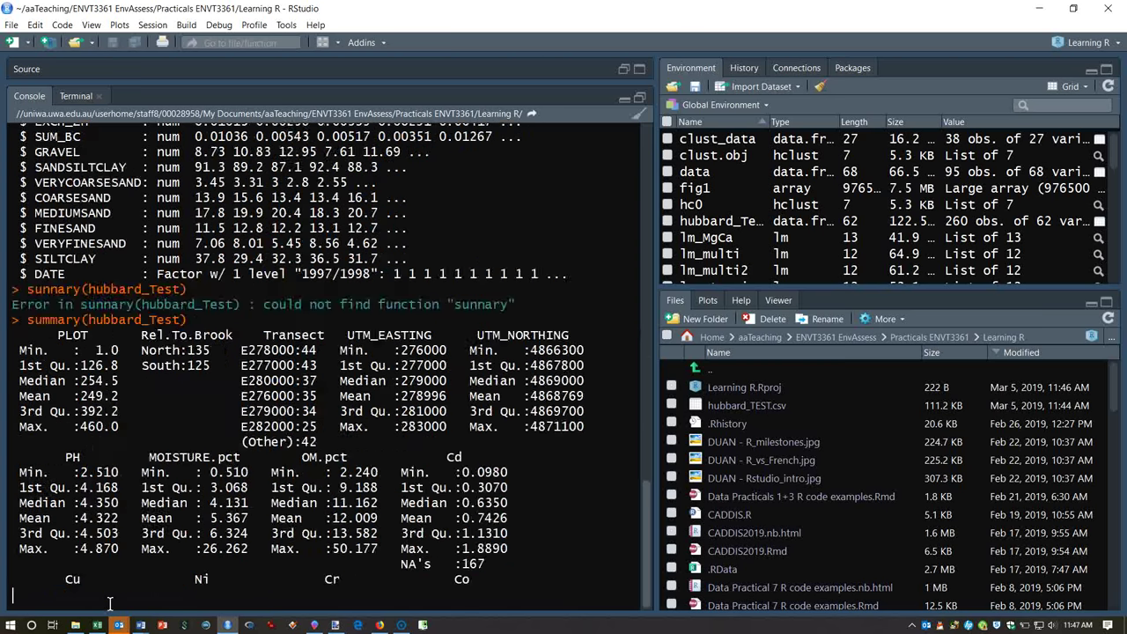
left_click_drag(652, 546, 654, 340)
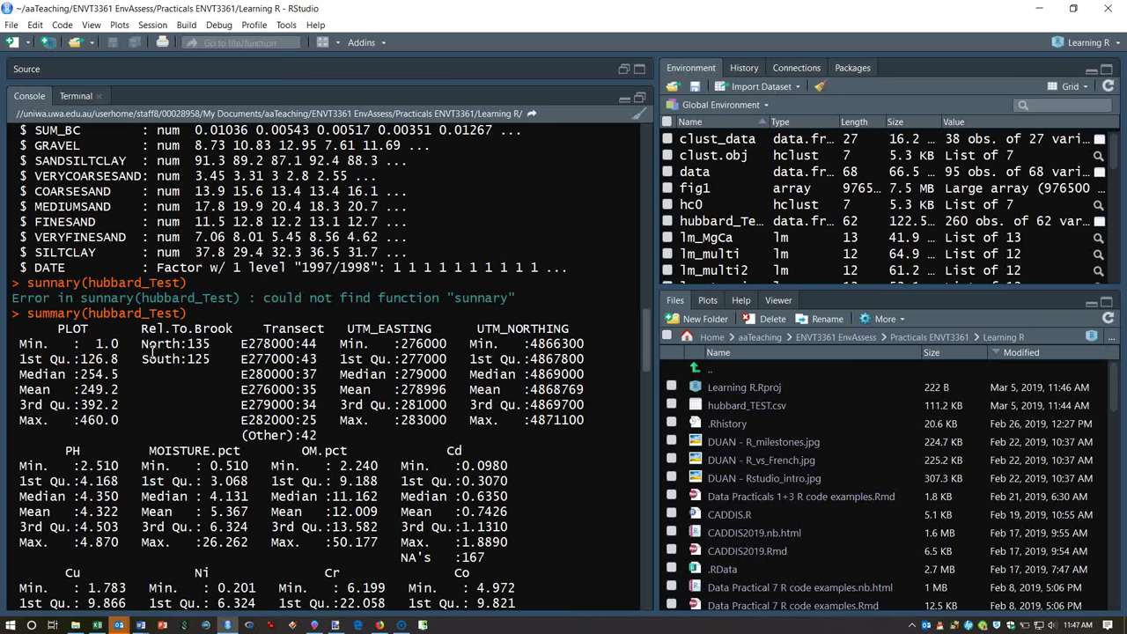
left_click_drag(144, 335, 331, 339)
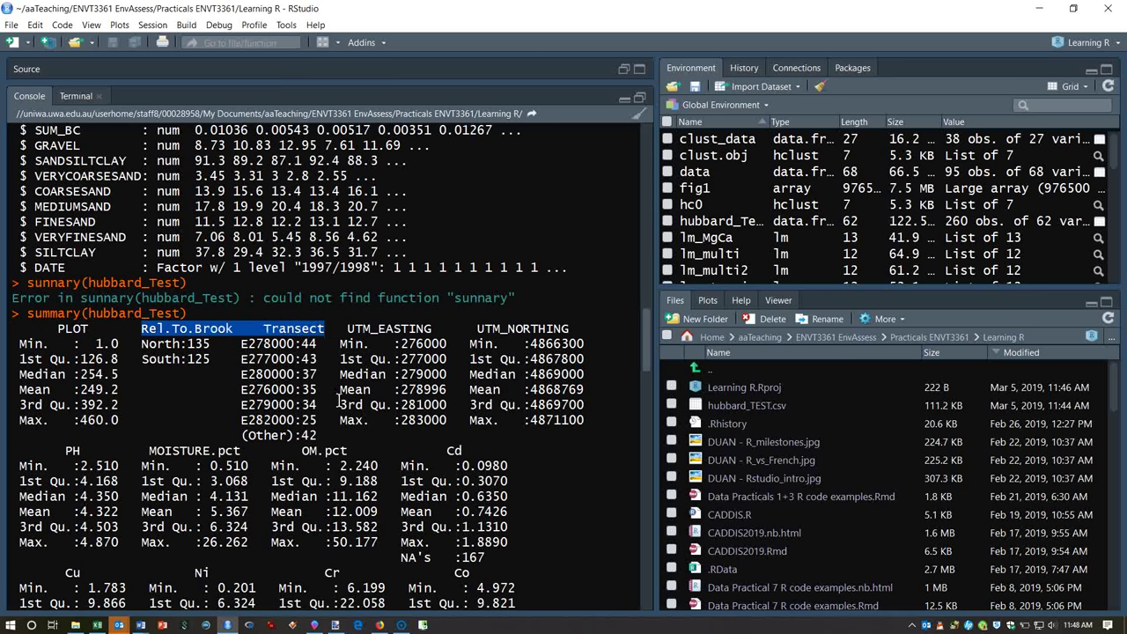